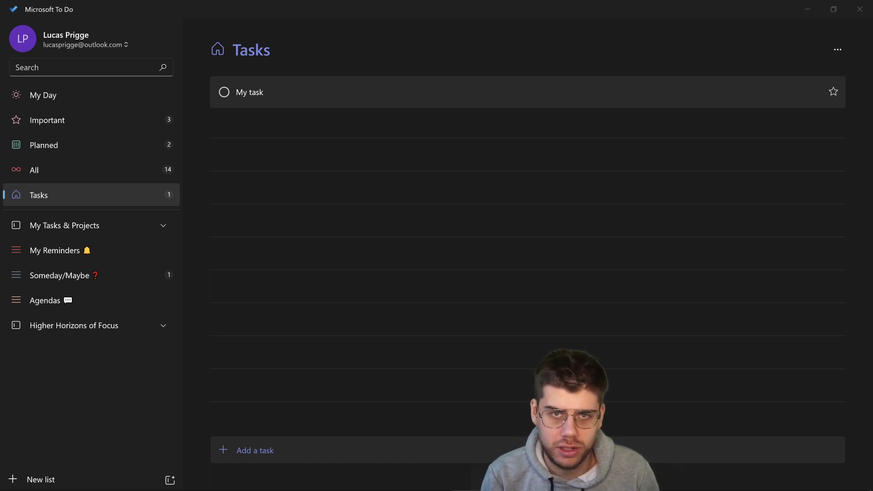
Add 'My task #2' to the Tasks list so that #2 becomes a tag
{"action": "left_click", "coordinate": [59, 201]}
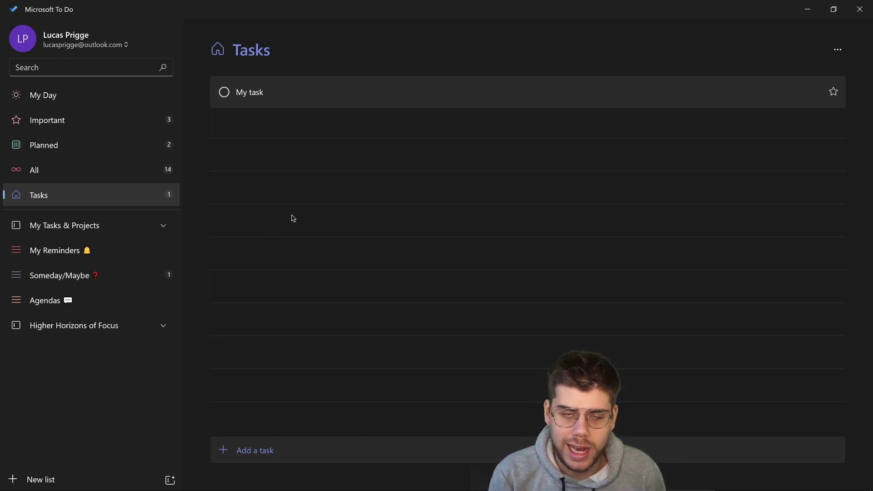
{"action": "left_click", "coordinate": [296, 455]}
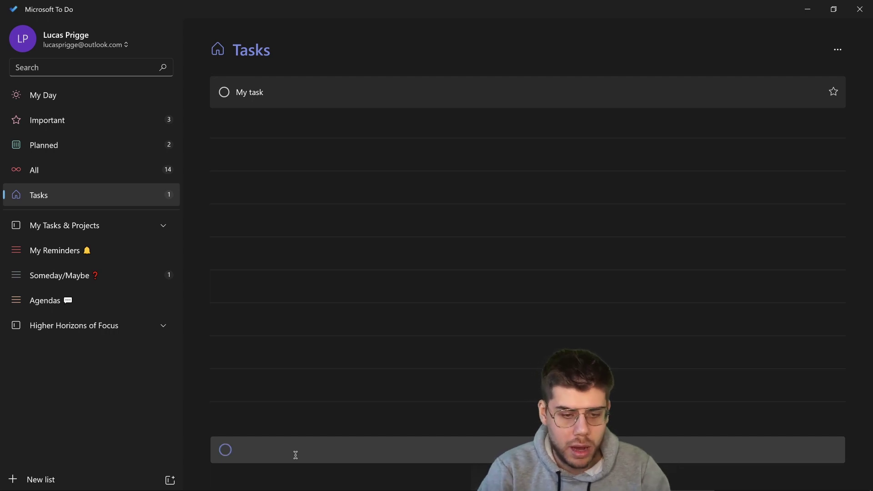
{"action": "type", "text": "My task #2"}
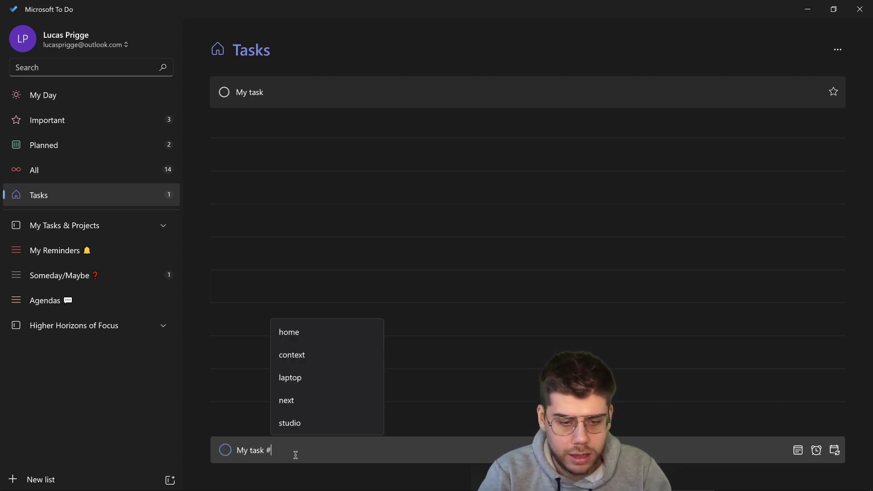
{"action": "key", "text": "Return"}
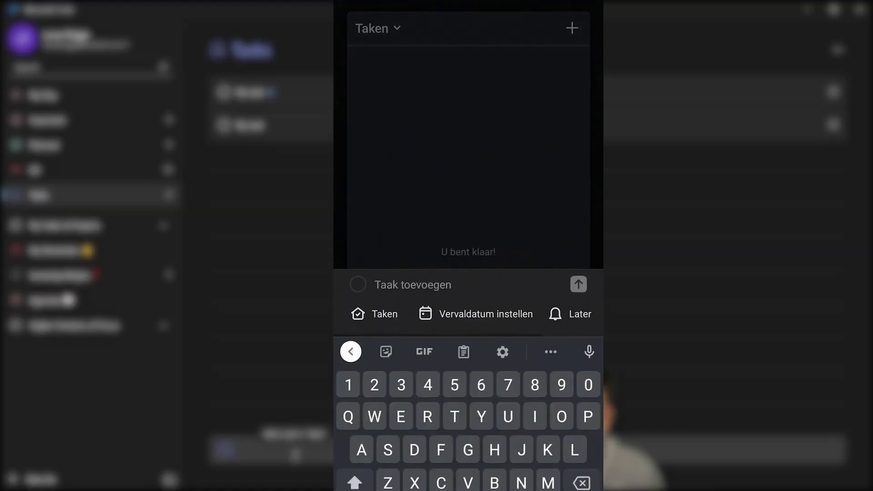
Add a task named 'My task' to the Taken list in the mobile app
{"action": "type", "text": "My task"}
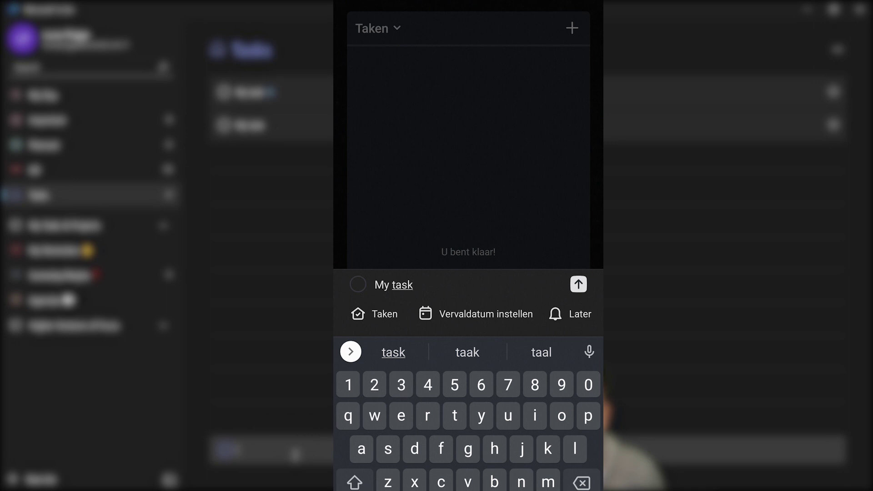
{"action": "key", "text": "Return"}
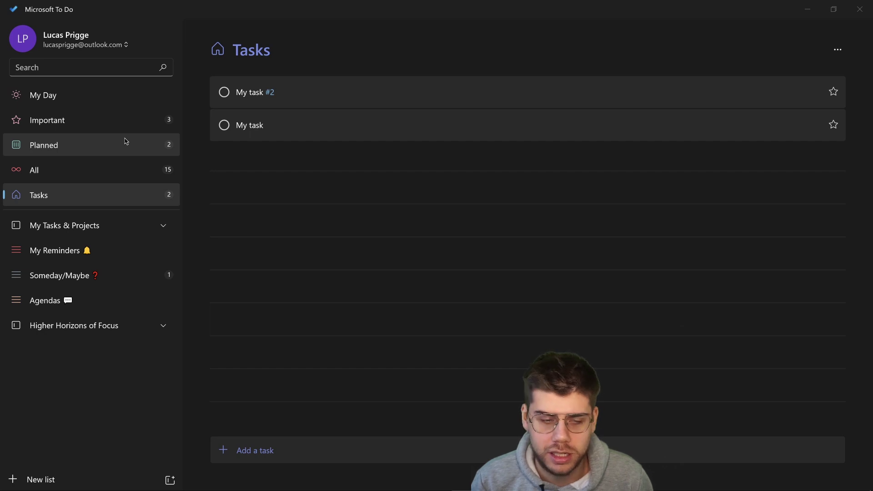
Look at Planned and All, then open My Day with its Suggestions pane
{"action": "left_click", "coordinate": [126, 142]}
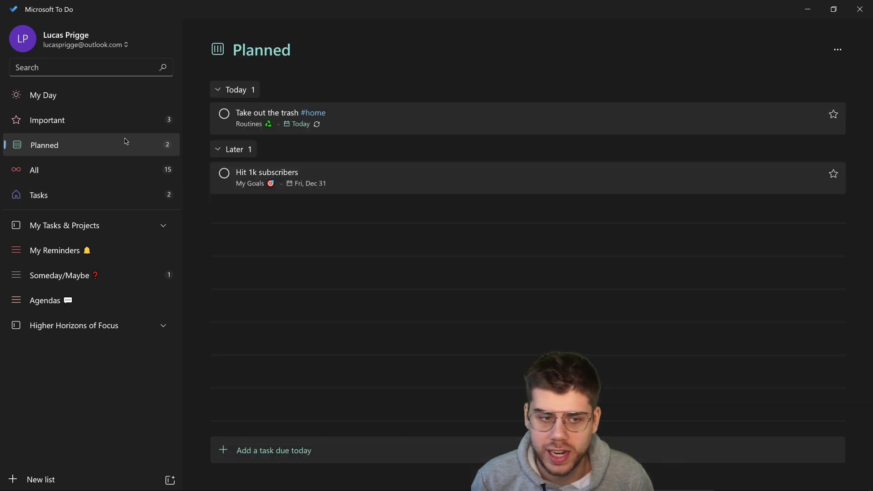
{"action": "left_click", "coordinate": [126, 164]}
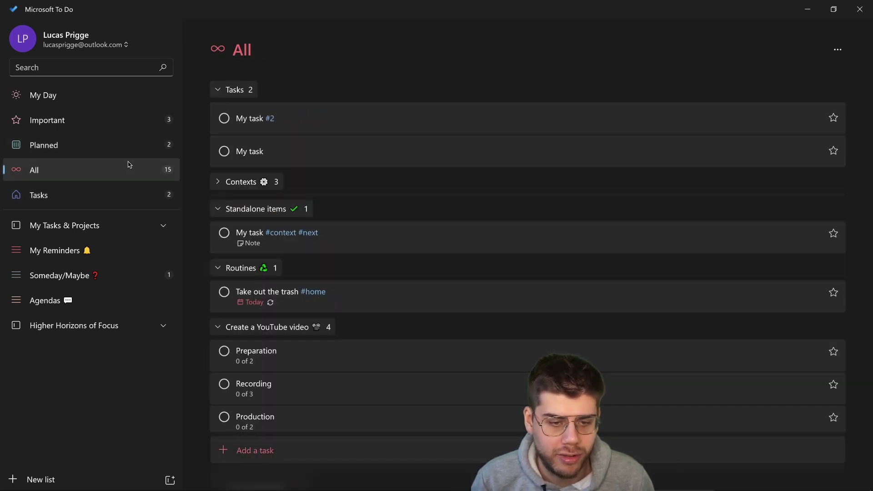
{"action": "left_click", "coordinate": [88, 96]}
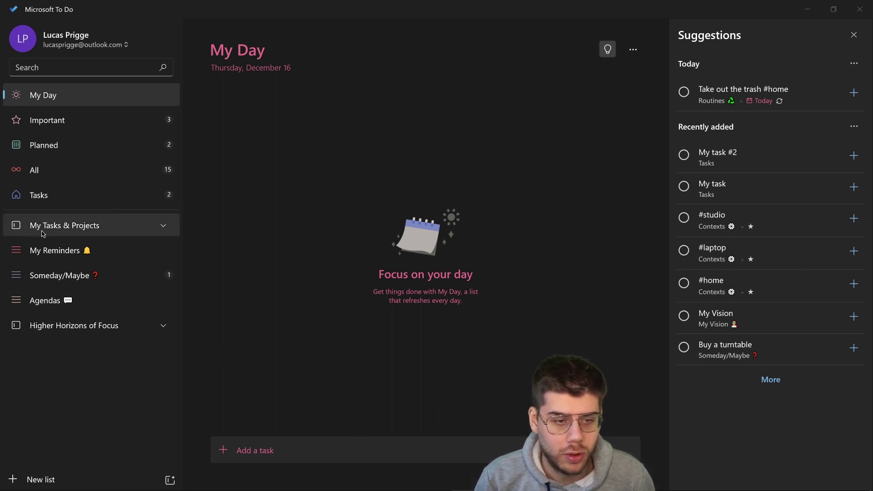
Expand My Tasks & Projects and move through Standalone items and Routines to Create a YouTube video
{"action": "left_click", "coordinate": [163, 226]}
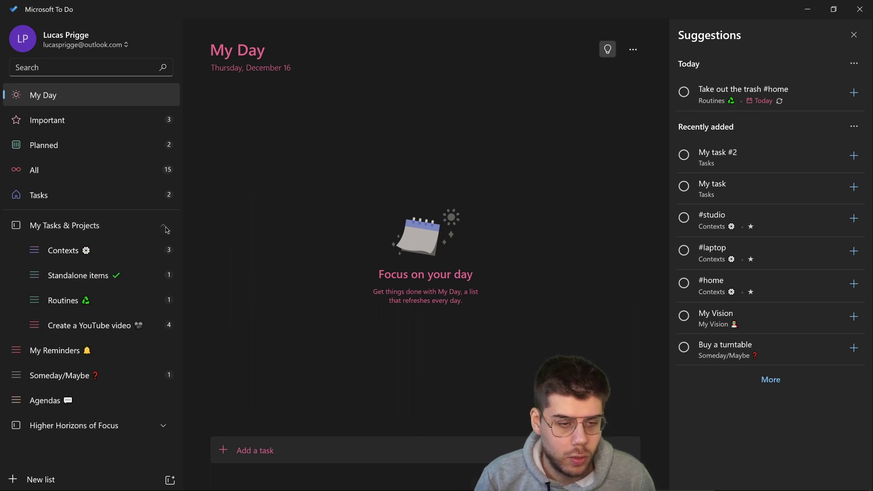
{"action": "left_click", "coordinate": [72, 278]}
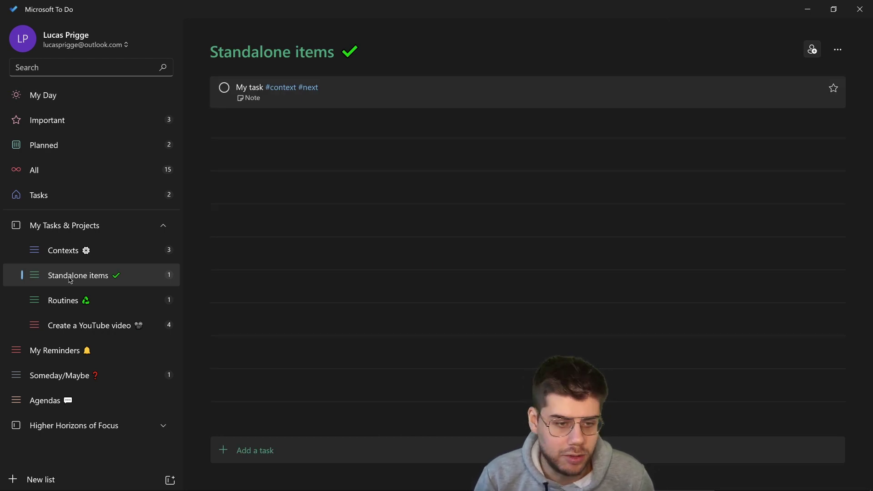
{"action": "left_click", "coordinate": [64, 299]}
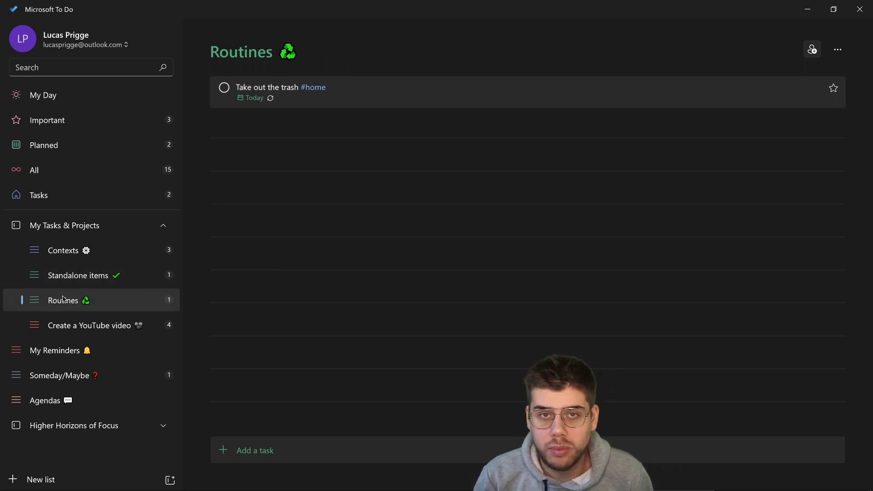
{"action": "left_click", "coordinate": [61, 327]}
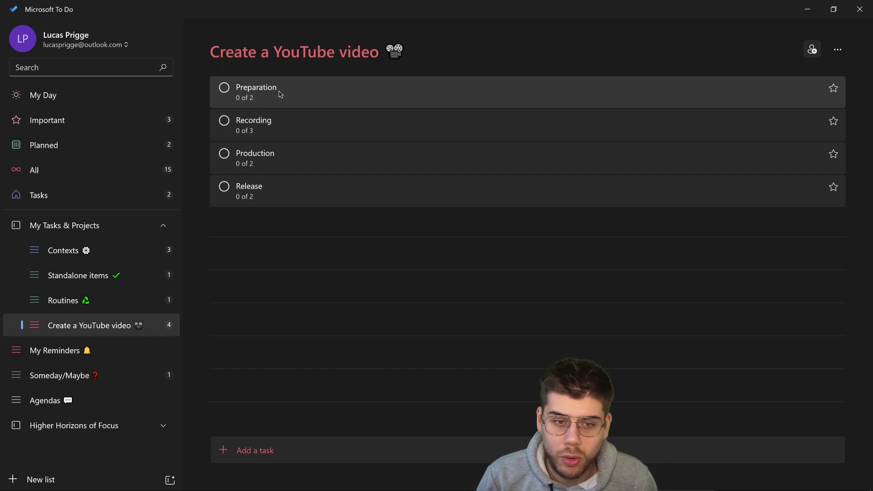
Complete Preparation's Create storyboard step, review Recording, Production and Release, then go to My Reminders
{"action": "left_click", "coordinate": [281, 95]}
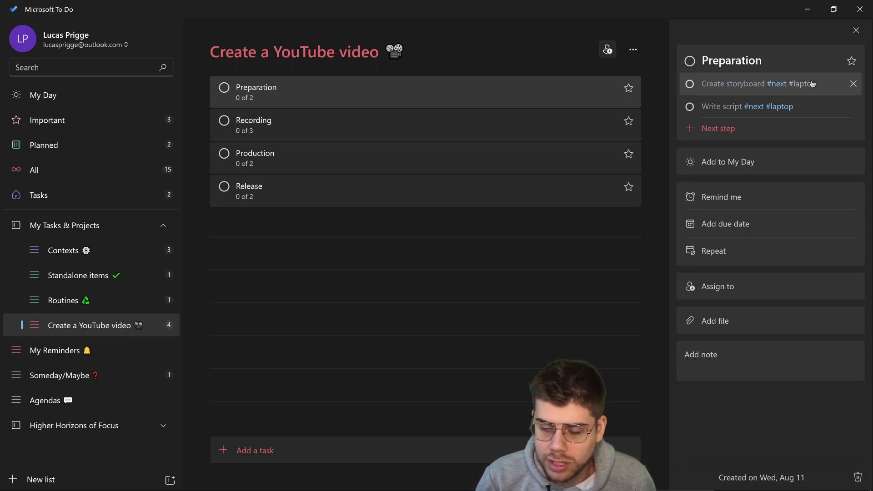
{"action": "left_click", "coordinate": [691, 85]}
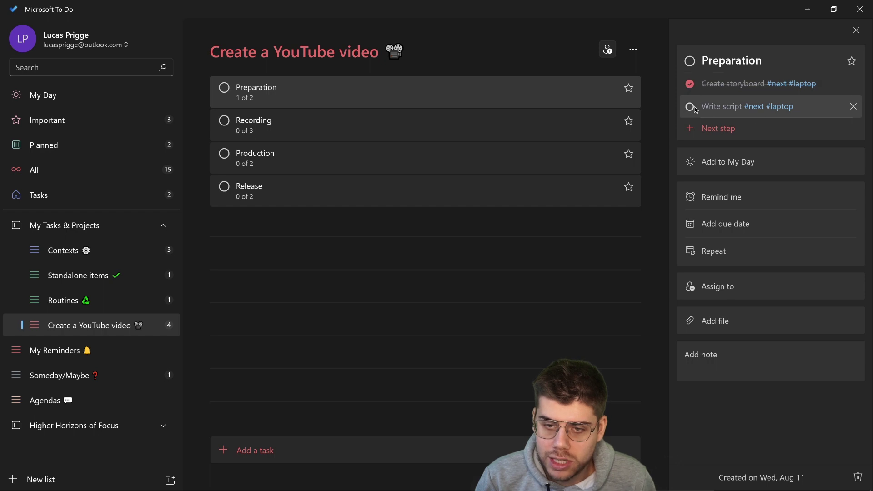
{"action": "left_click", "coordinate": [351, 119]}
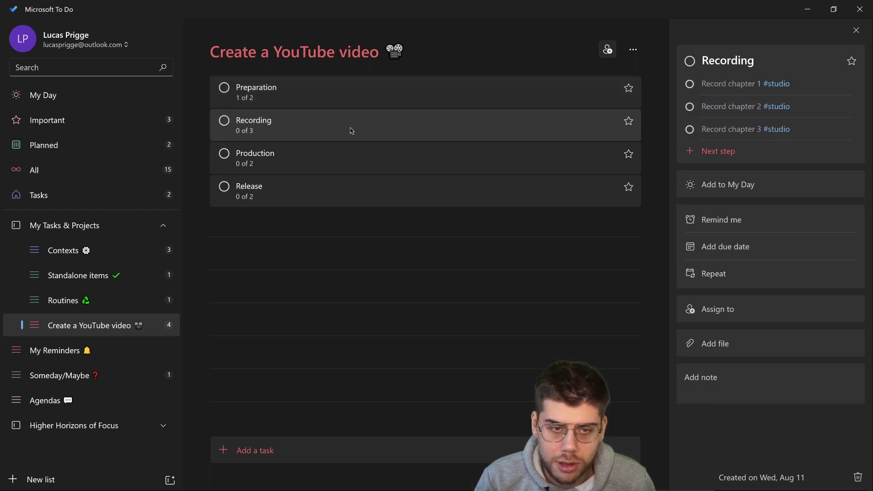
{"action": "left_click", "coordinate": [352, 155]}
{"action": "left_click", "coordinate": [357, 189]}
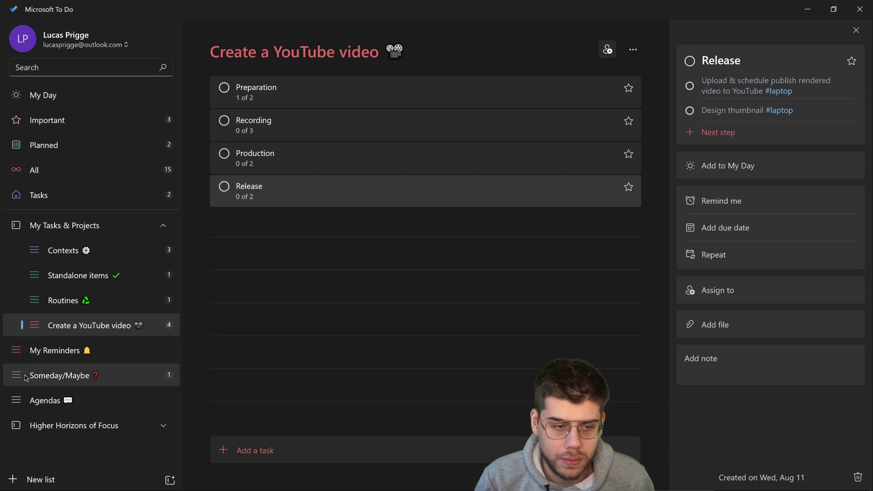
{"action": "left_click", "coordinate": [37, 359]}
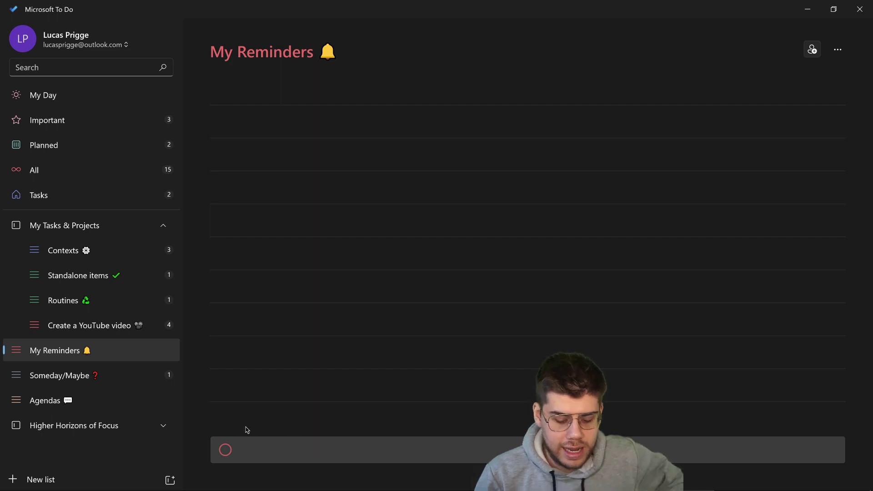
Add 'My reminder' to My Reminders with a reminder for Saturday, Dec 25 at 6:00 PM
{"action": "type", "text": "My reminder"}
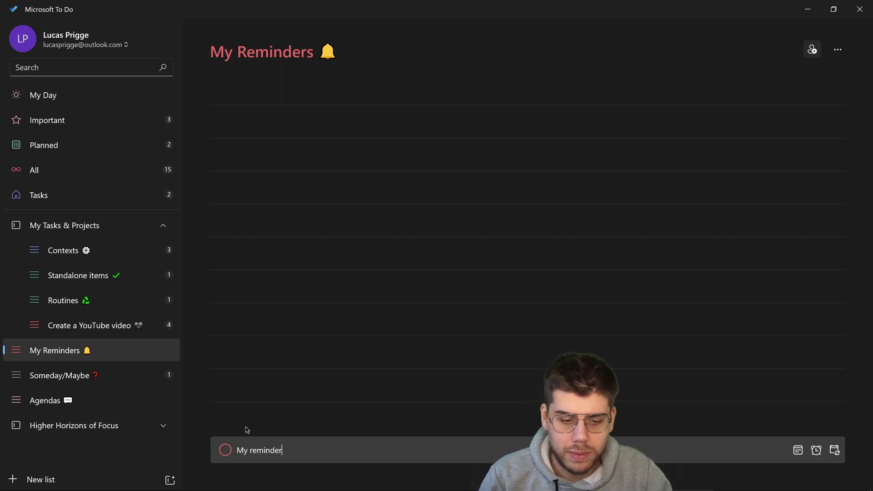
{"action": "left_click", "coordinate": [817, 451]}
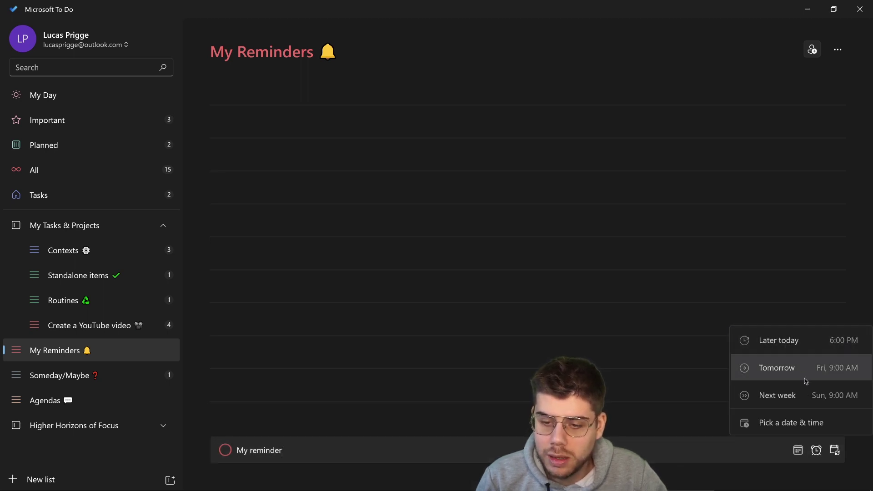
{"action": "left_click", "coordinate": [793, 423]}
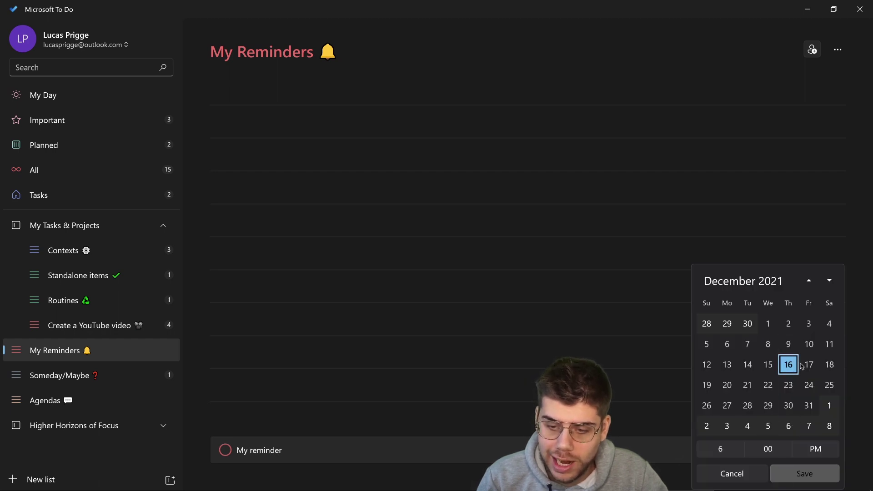
{"action": "left_click", "coordinate": [830, 385]}
{"action": "left_click", "coordinate": [802, 477]}
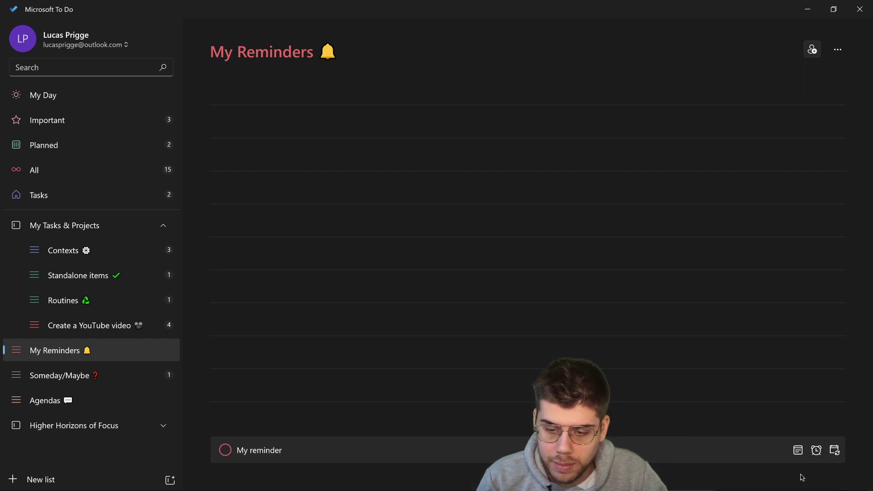
{"action": "key", "text": "Return"}
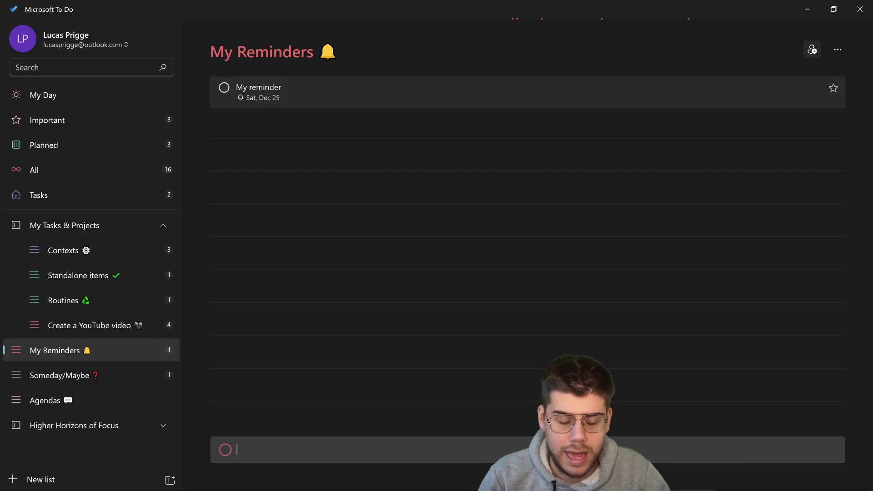
Create a new group named Someday/Maybe and drag the Someday/Maybe list into it
{"action": "left_click", "coordinate": [59, 375]}
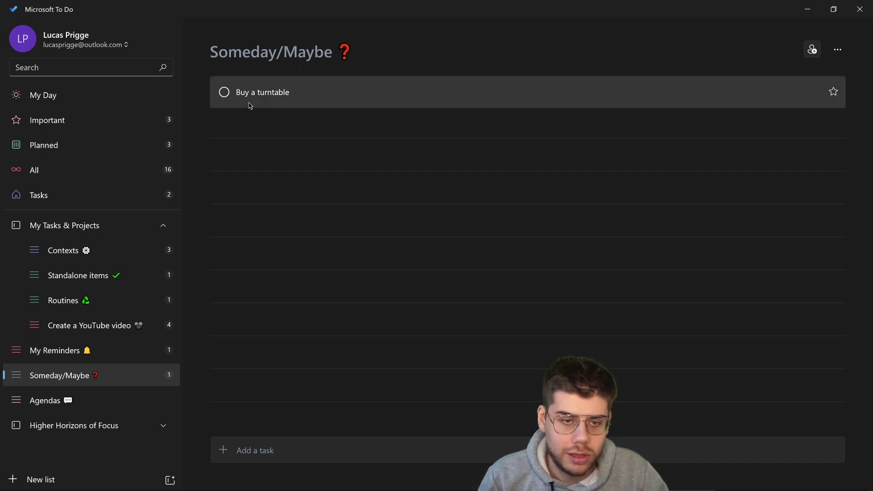
{"action": "left_click", "coordinate": [166, 482]}
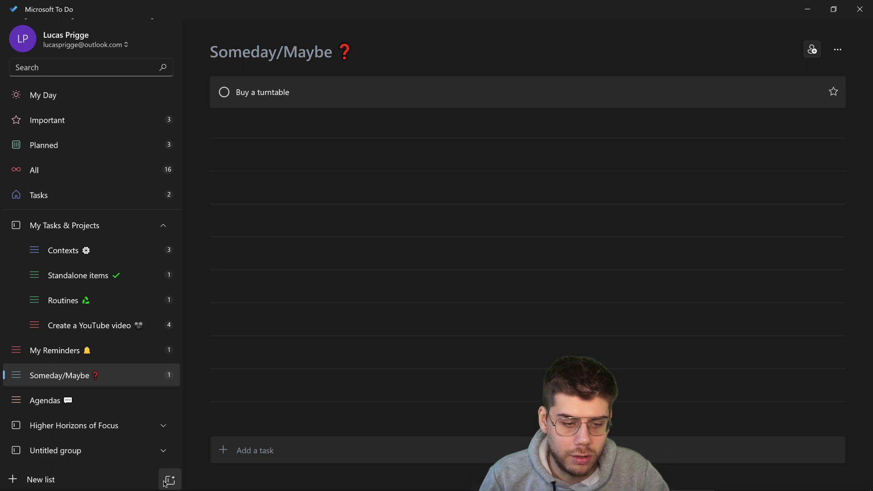
{"action": "right_click", "coordinate": [123, 451]}
{"action": "left_click", "coordinate": [116, 371]}
{"action": "type", "text": "Someday/Ma"}
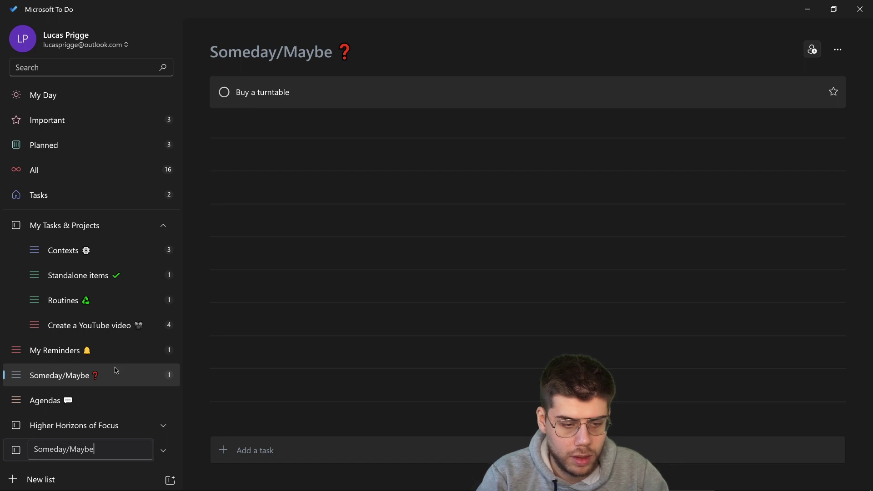
{"action": "type", "text": "ybe"}
{"action": "key", "text": "Return"}
{"action": "left_click_drag", "start_coordinate": [116, 371], "coordinate": [97, 395]}
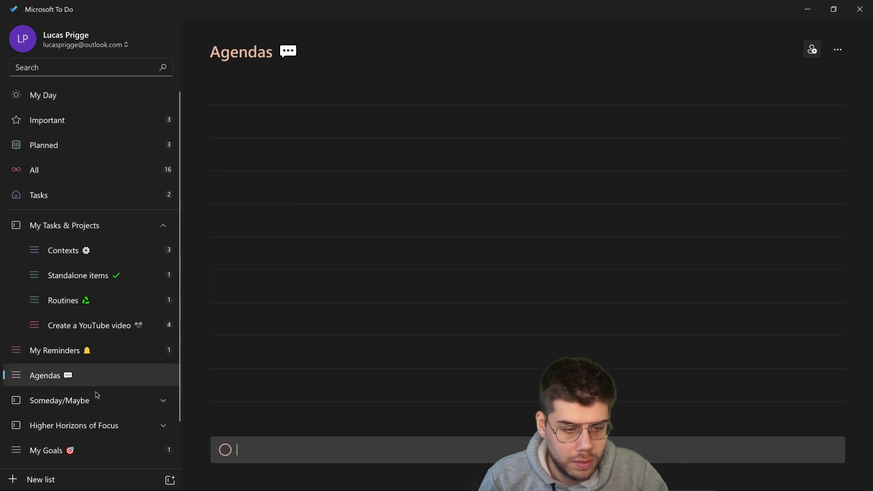
Add a task named after the person to the Agendas list
{"action": "left_click", "coordinate": [166, 407]}
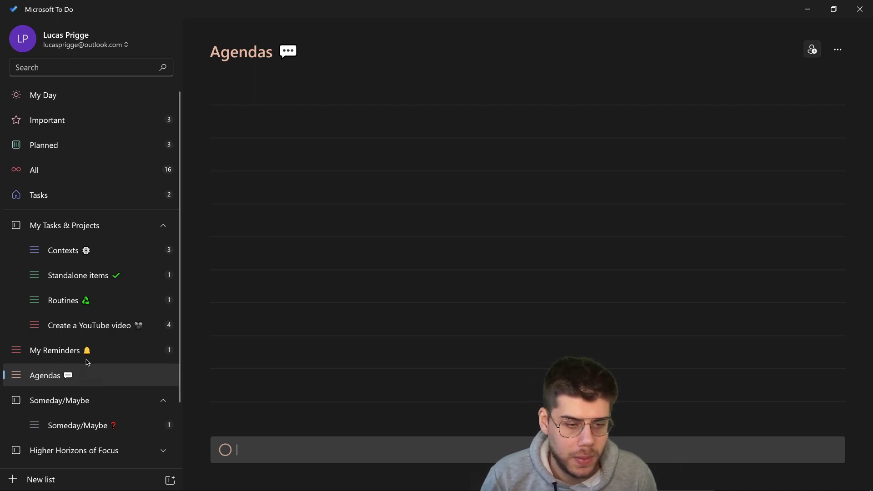
{"action": "left_click", "coordinate": [86, 374]}
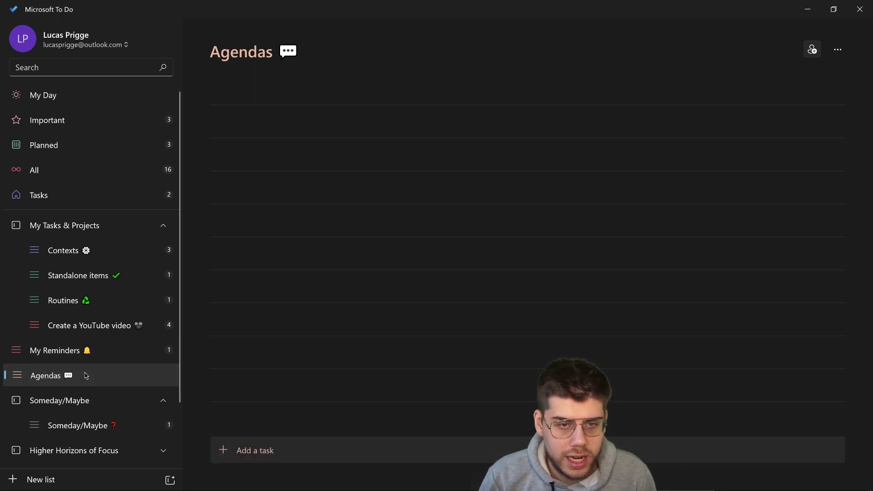
{"action": "left_click", "coordinate": [296, 449]}
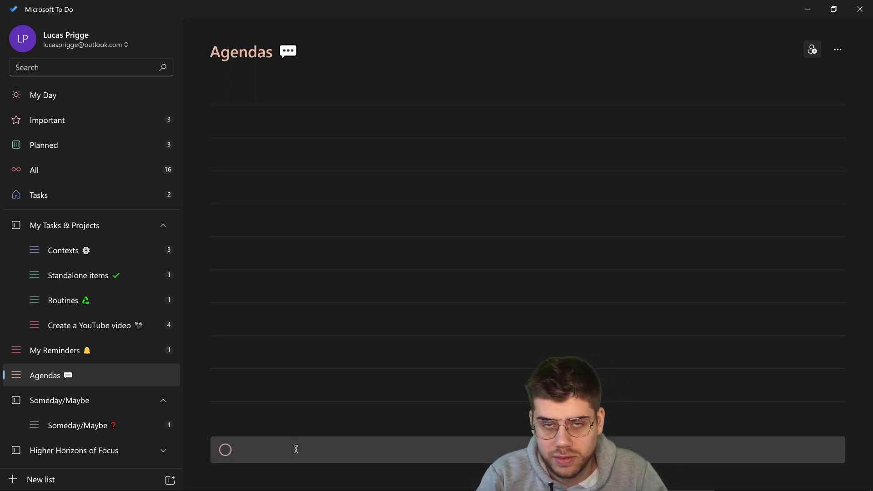
{"action": "type", "text": "Bob"}
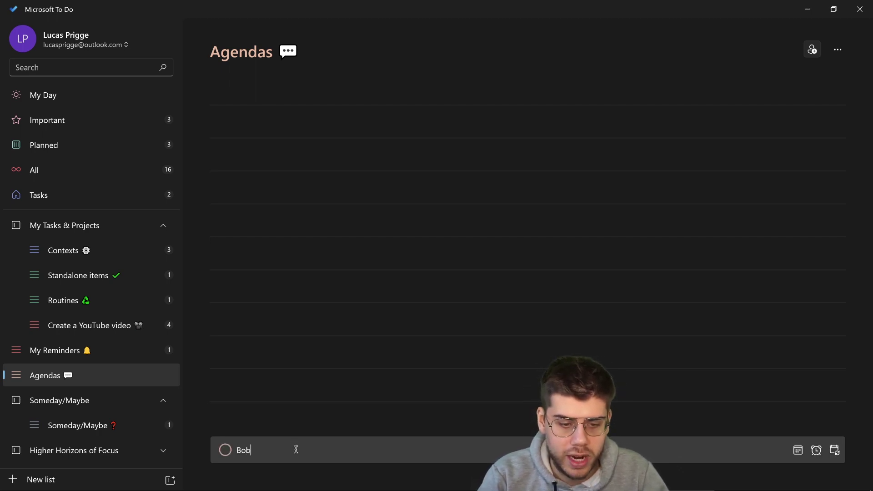
{"action": "key", "text": "Return"}
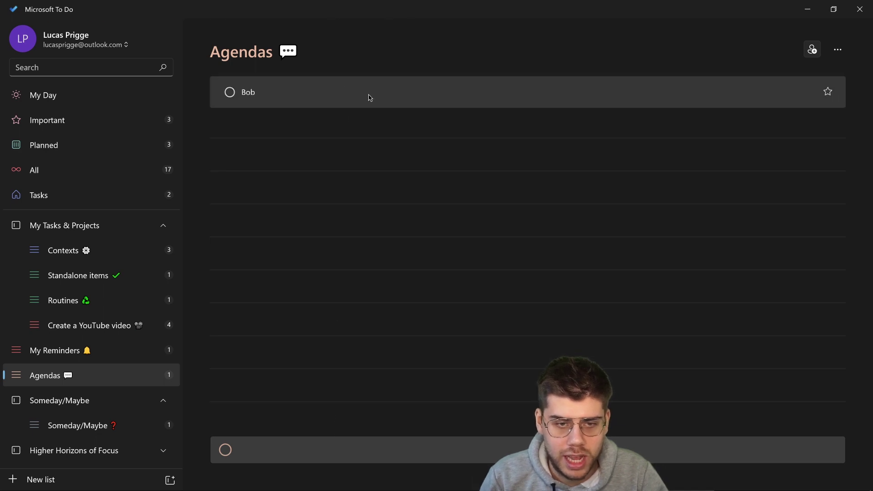
Give the agenda task three steps: Talking point #1, Question and Whatever
{"action": "left_click", "coordinate": [369, 98]}
{"action": "left_click", "coordinate": [739, 85]}
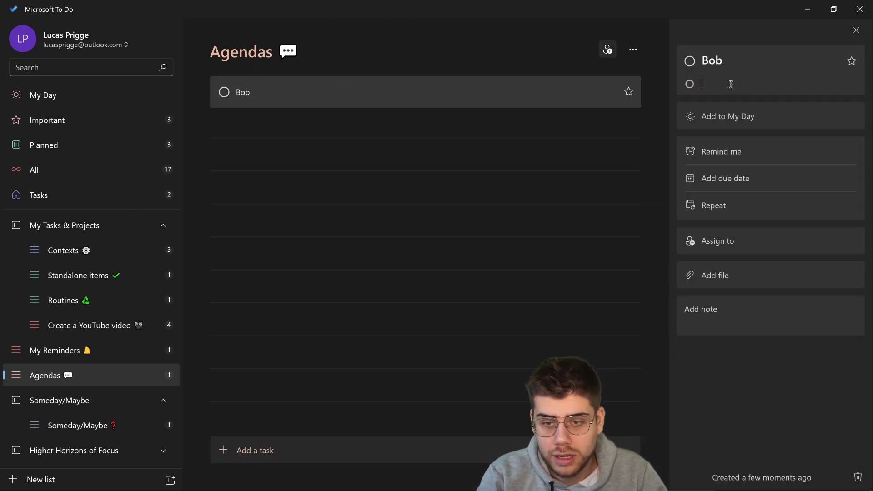
{"action": "type", "text": "Taling poin"}
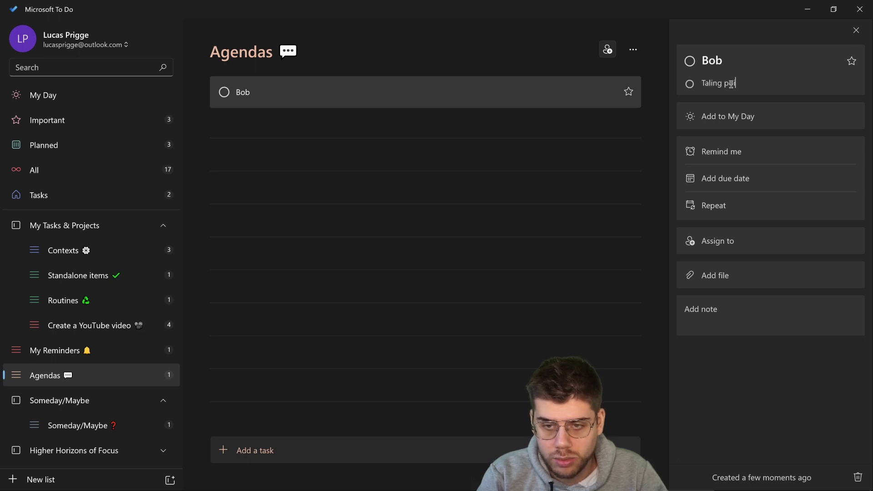
{"action": "key", "text": "BackSpace"}
{"action": "key", "text": "BackSpace"}
{"action": "key", "text": "BackSpace"}
{"action": "key", "text": "BackSpace"}
{"action": "key", "text": "BackSpace"}
{"action": "key", "text": "BackSpace"}
{"action": "key", "text": "BackSpace"}
{"action": "key", "text": "BackSpace"}
{"action": "type", "text": "king point #1"}
{"action": "key", "text": "Return"}
{"action": "type", "text": "Question"}
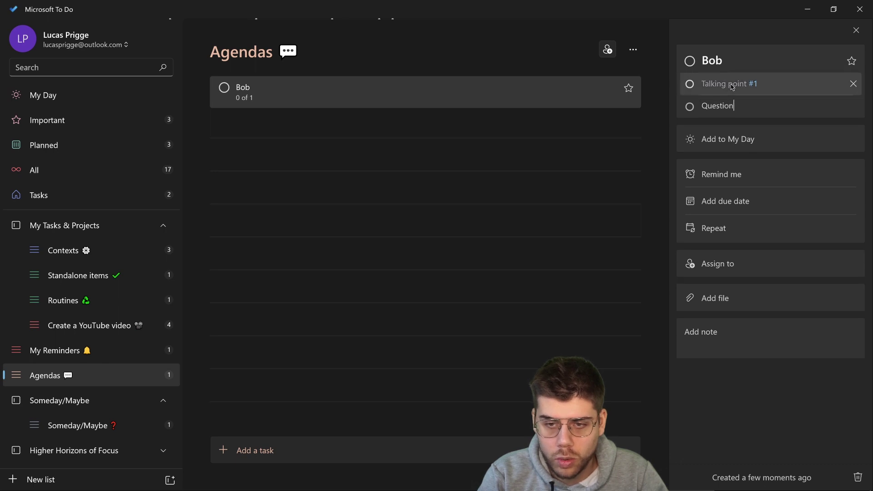
{"action": "key", "text": "Return"}
{"action": "type", "text": "Whatever"}
{"action": "key", "text": "Return"}
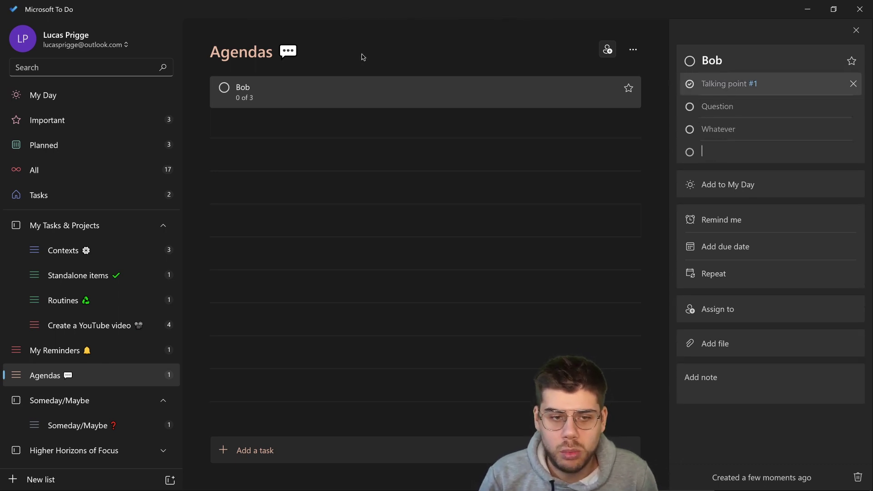
Search for the person's name and reopen the found agenda task
{"action": "left_click", "coordinate": [86, 64]}
{"action": "type", "text": "Bob"}
{"action": "left_click", "coordinate": [380, 79]}
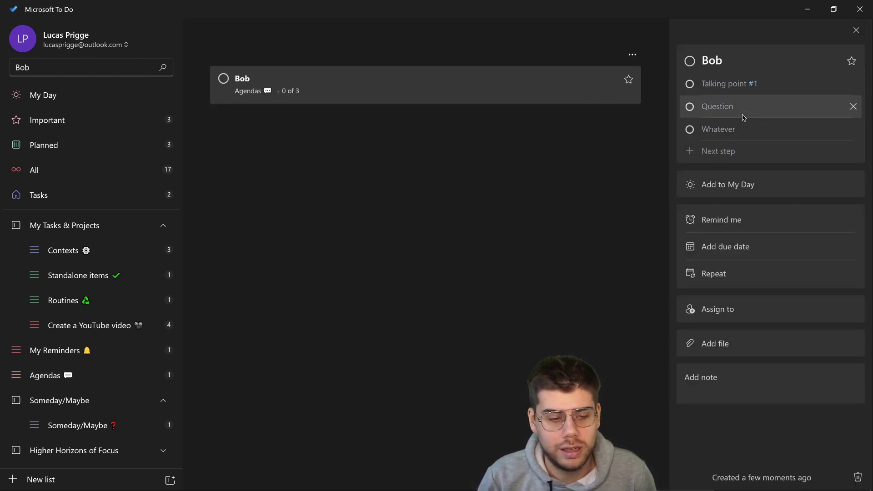
Expand Higher Horizons of Focus and open the note of the Hit 1k subscribers goal in My Goals
{"action": "left_click", "coordinate": [75, 450]}
{"action": "left_click", "coordinate": [64, 456]}
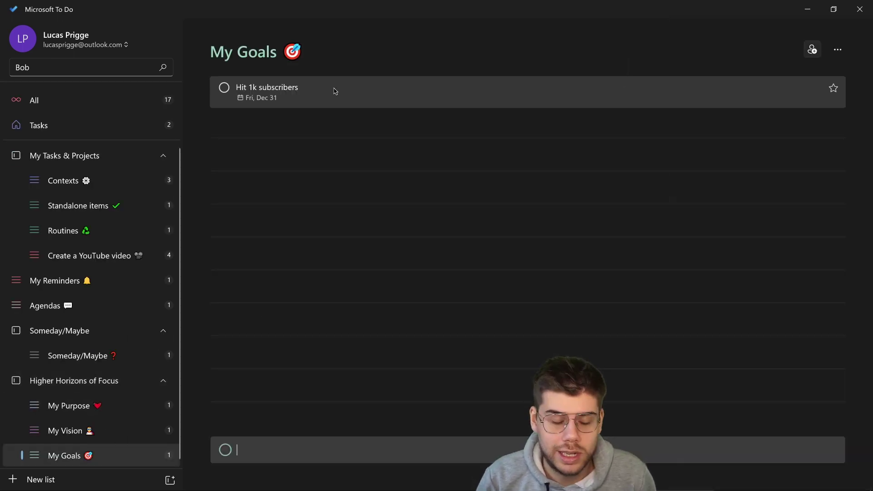
{"action": "left_click", "coordinate": [335, 92]}
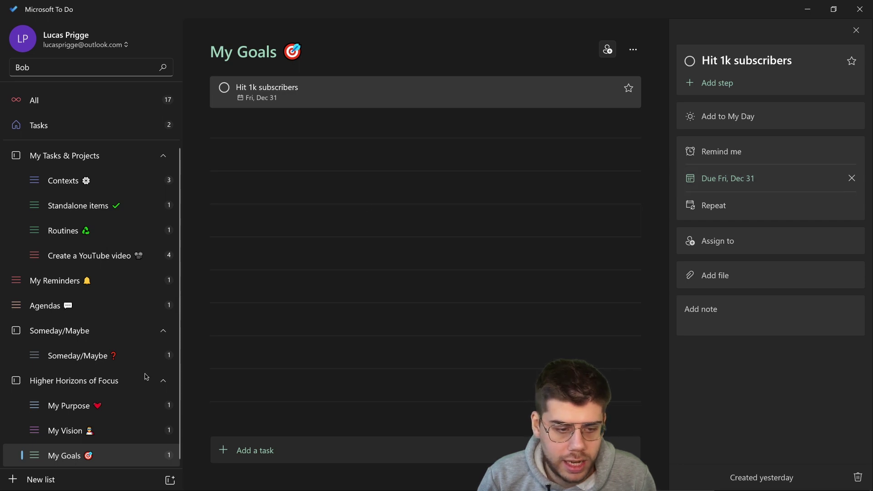
{"action": "left_click", "coordinate": [746, 311]}
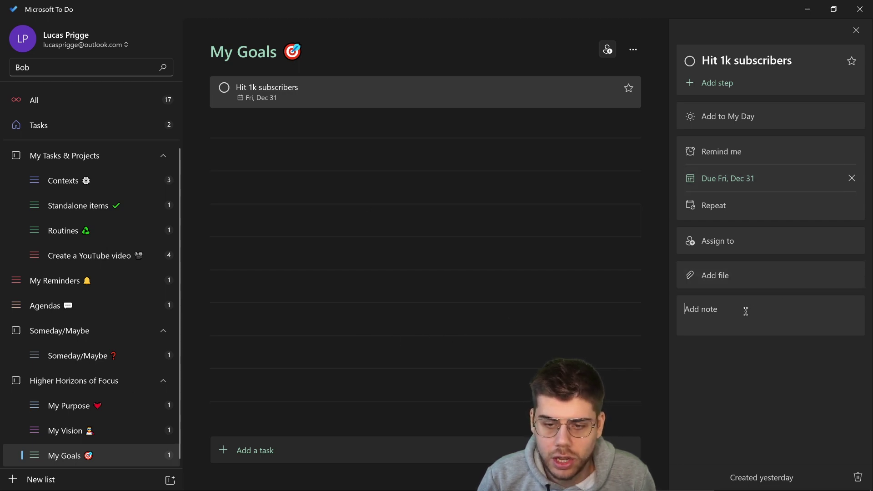
Look through My Vision and My Purpose, selecting the purpose entry's 'Explanation here' note
{"action": "left_click", "coordinate": [79, 435]}
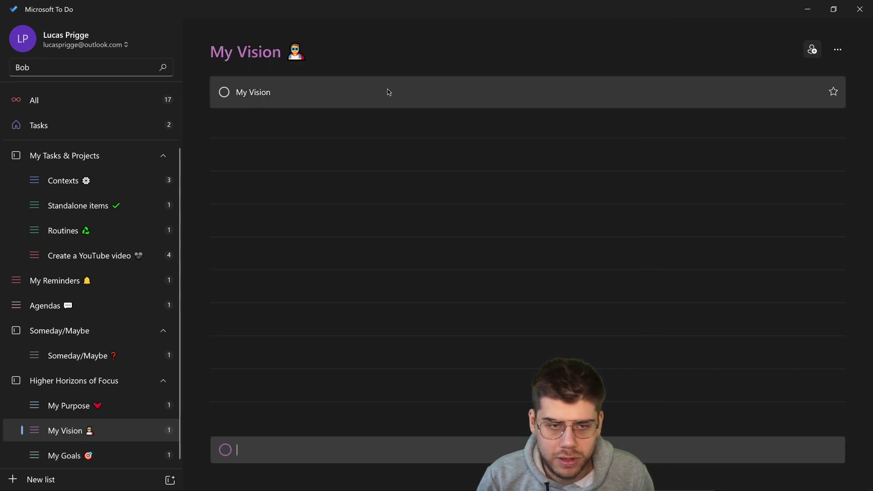
{"action": "left_click", "coordinate": [72, 405]}
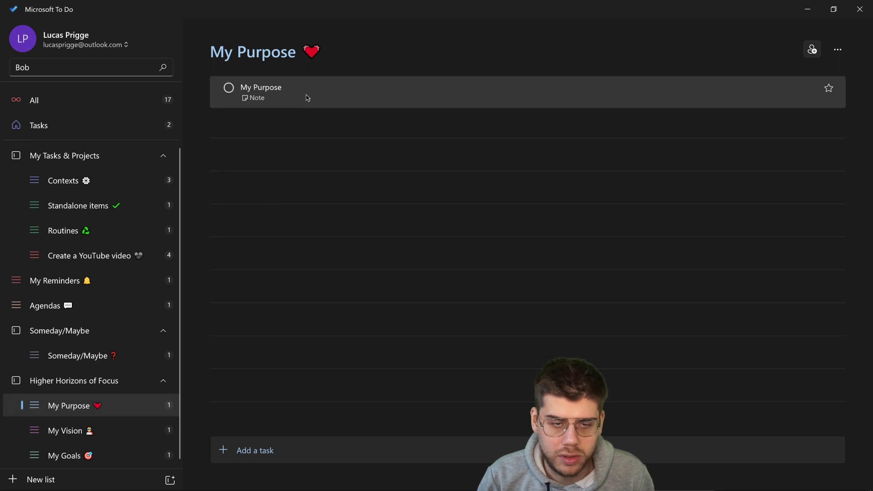
{"action": "left_click", "coordinate": [307, 96]}
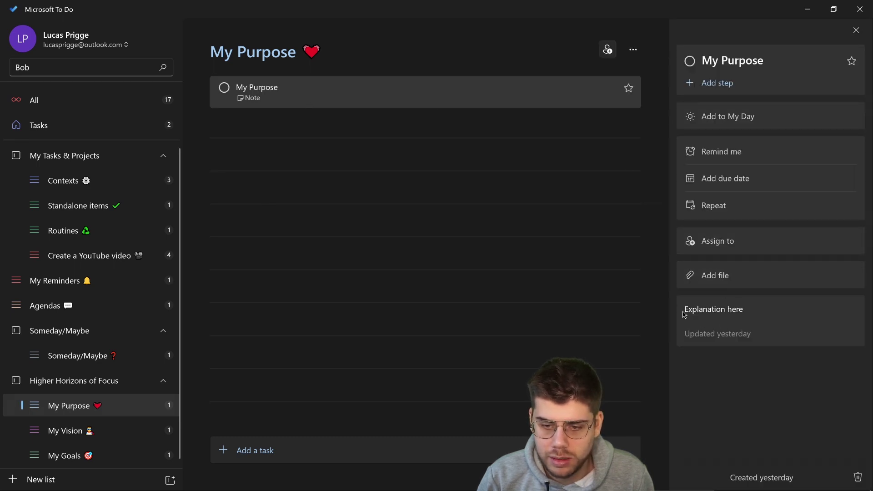
{"action": "left_click_drag", "start_coordinate": [756, 313], "coordinate": [682, 310]}
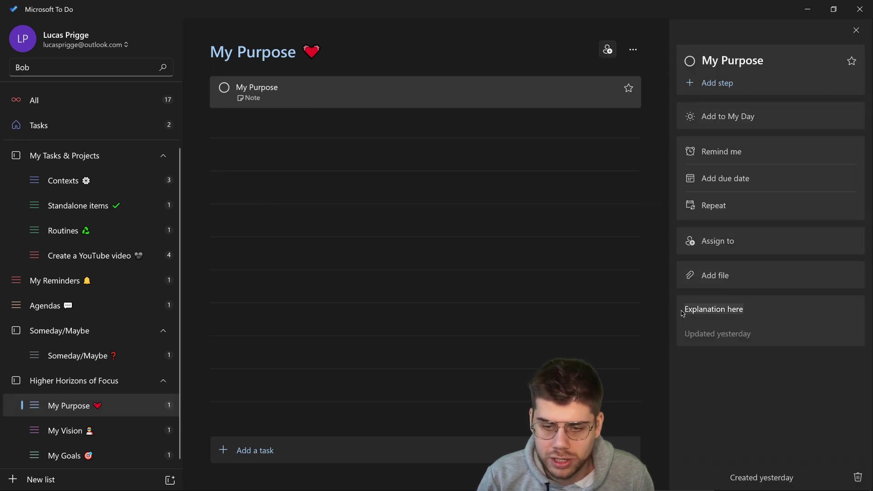
{"action": "left_click", "coordinate": [63, 431]}
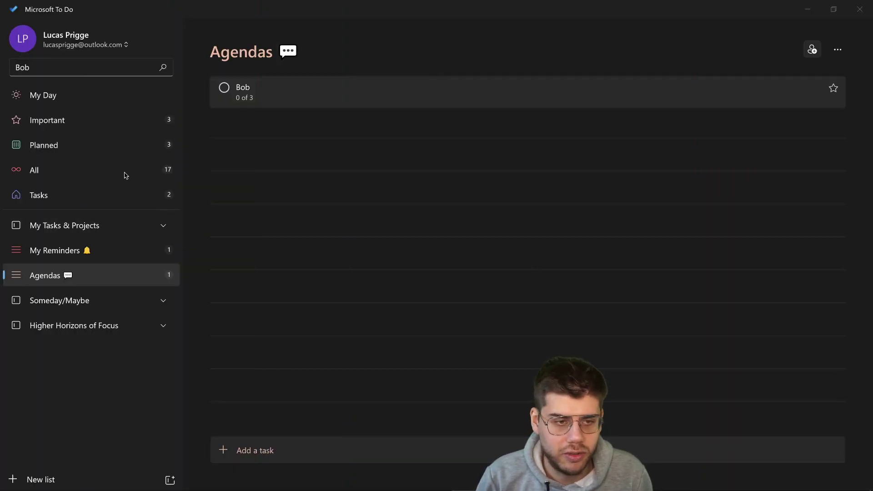
From All, expand My Tasks & Projects and open Contexts with its #home, #laptop, #studio tags
{"action": "left_click", "coordinate": [77, 167]}
{"action": "scroll", "coordinate": [360, 249], "scroll_direction": "down", "scroll_amount": 10}
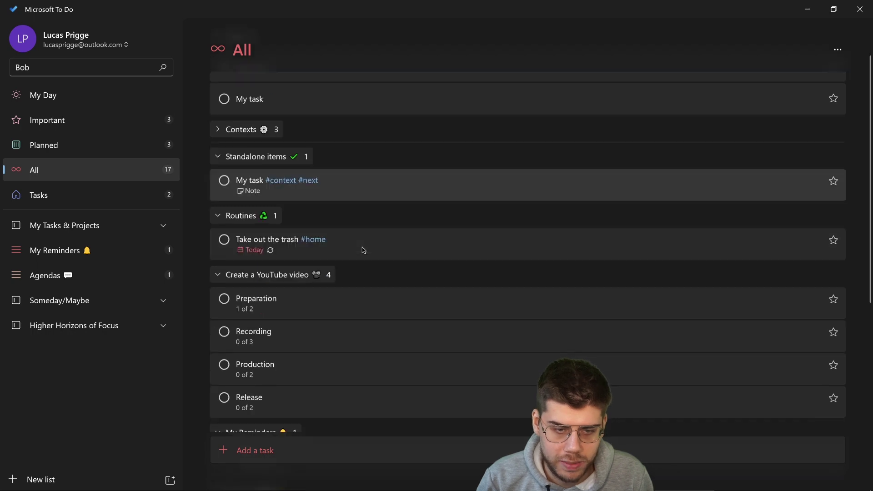
{"action": "scroll", "coordinate": [363, 248], "scroll_direction": "up", "scroll_amount": 10}
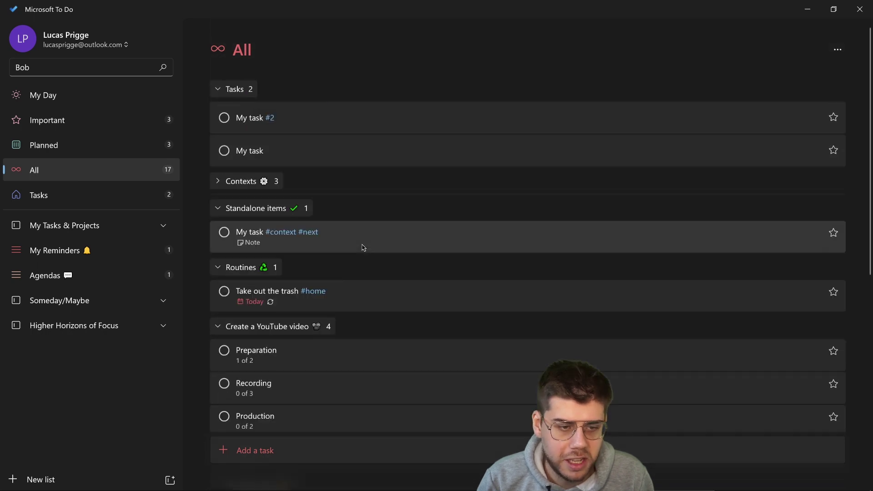
{"action": "left_click", "coordinate": [164, 227]}
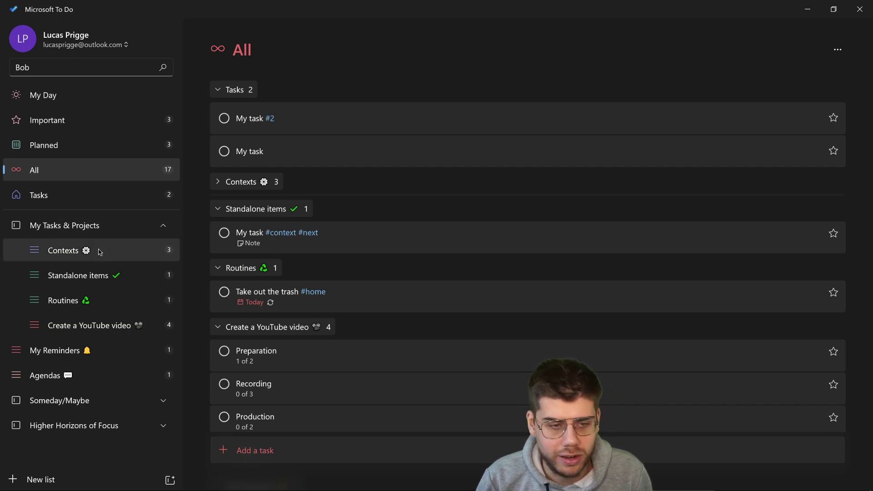
{"action": "left_click", "coordinate": [100, 253]}
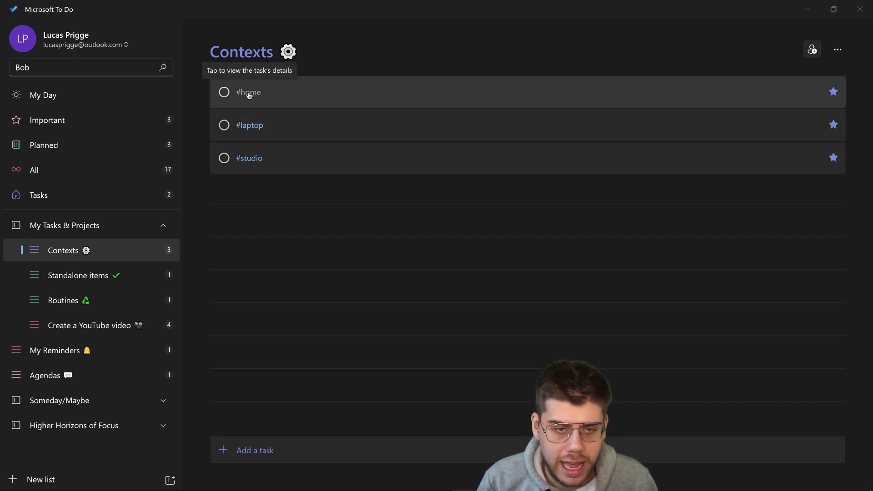
Review the #home and #laptop tag searches and the Important list, then return to the video project
{"action": "left_click", "coordinate": [250, 94]}
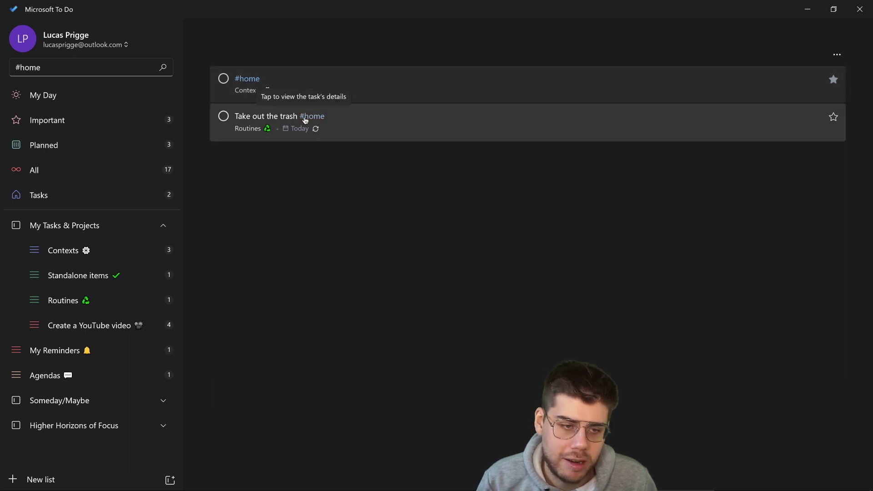
{"action": "left_click", "coordinate": [69, 253]}
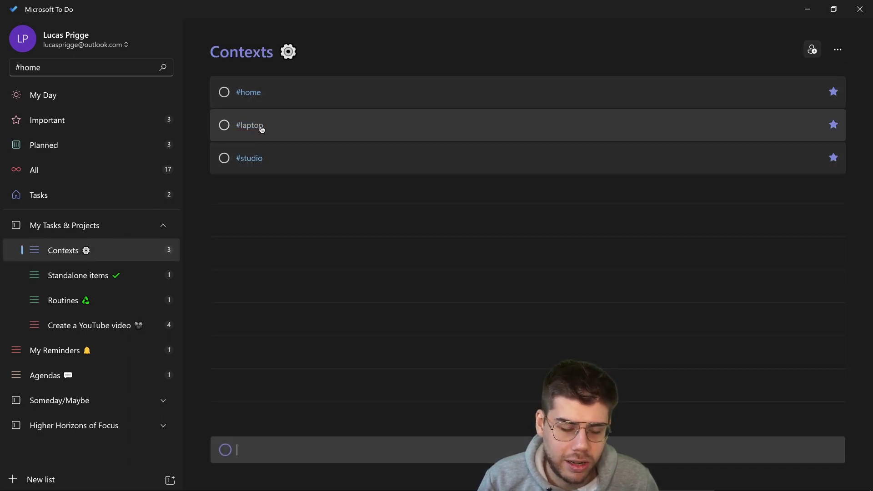
{"action": "left_click", "coordinate": [261, 127]}
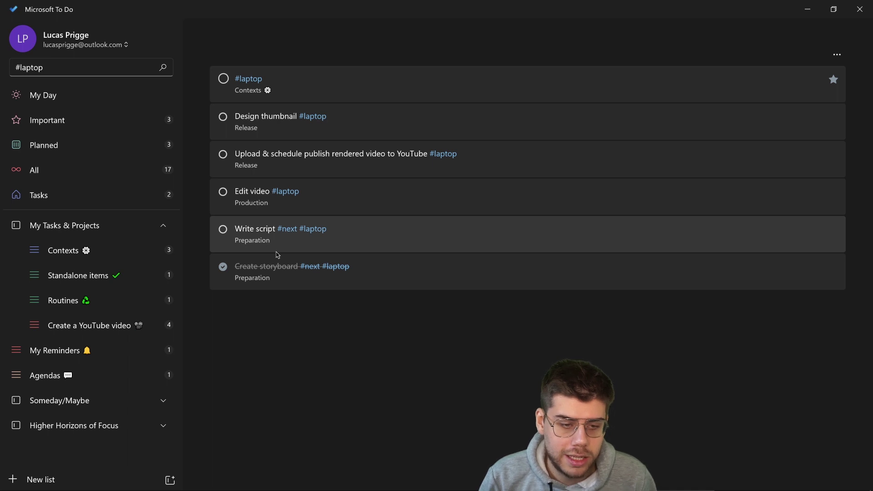
{"action": "left_click", "coordinate": [79, 126]}
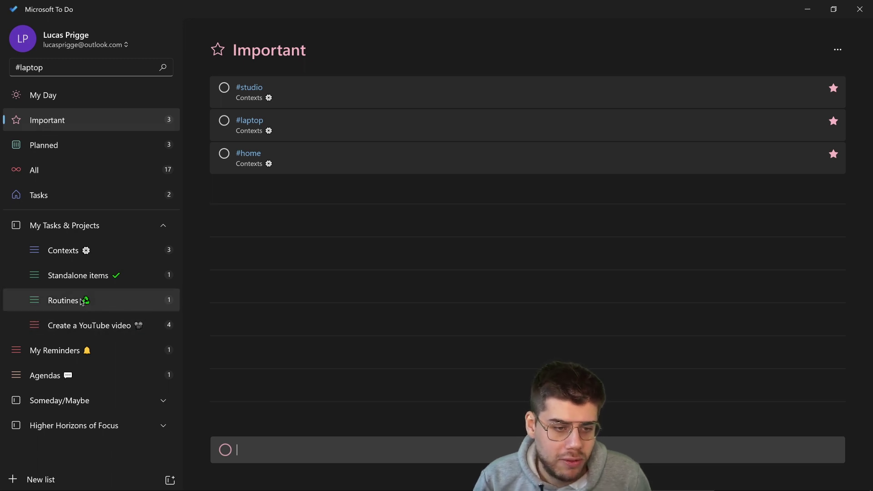
{"action": "left_click", "coordinate": [77, 324]}
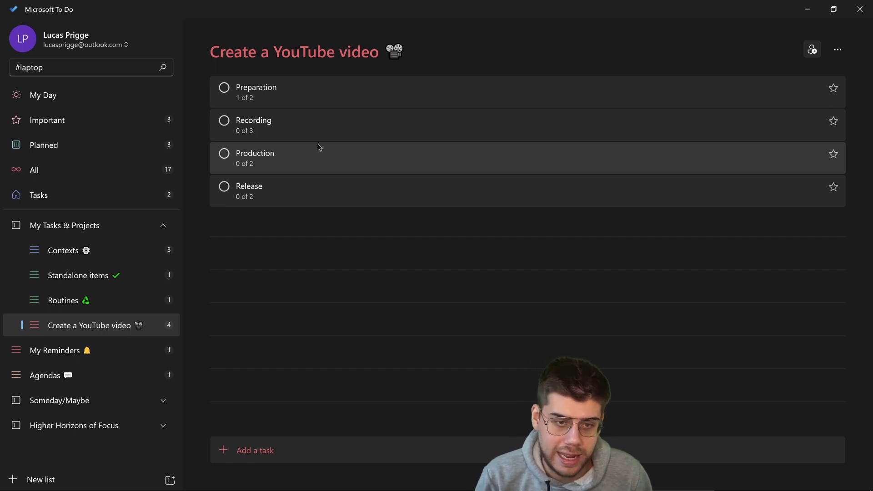
Follow the #laptop tag in Production's Edit video step, then the #next tag on Write script
{"action": "left_click", "coordinate": [319, 147]}
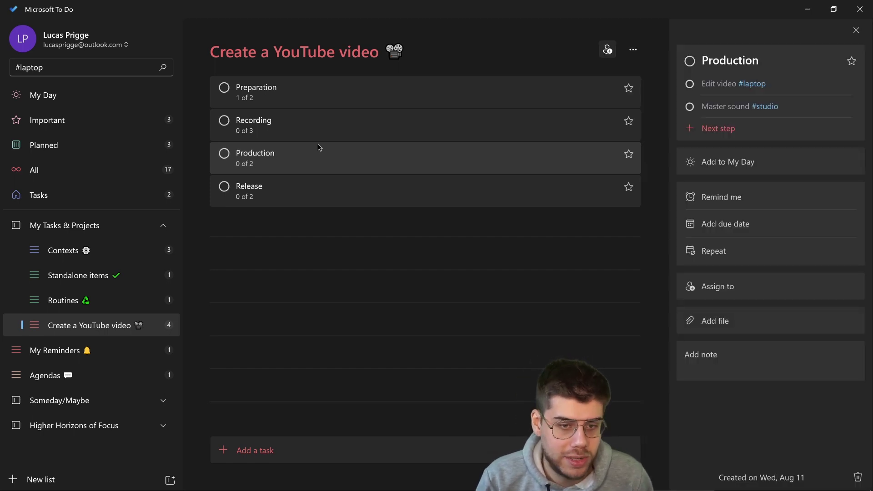
{"action": "left_click", "coordinate": [752, 84]}
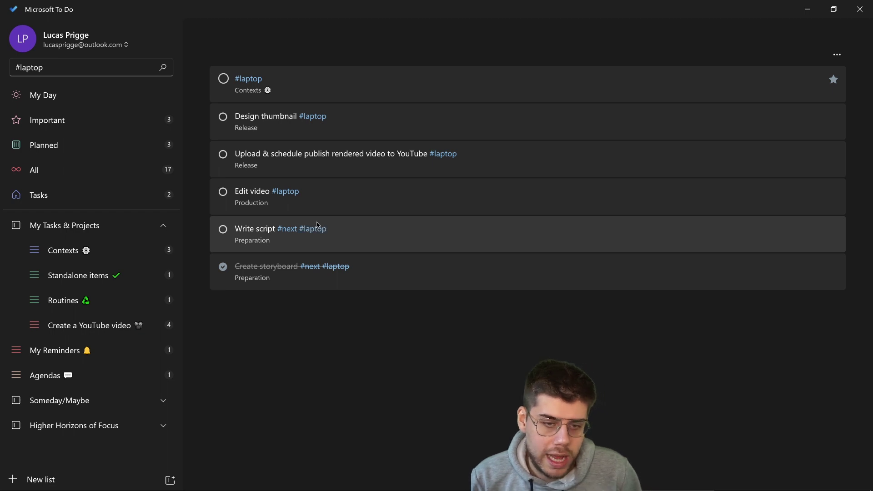
{"action": "left_click", "coordinate": [290, 231]}
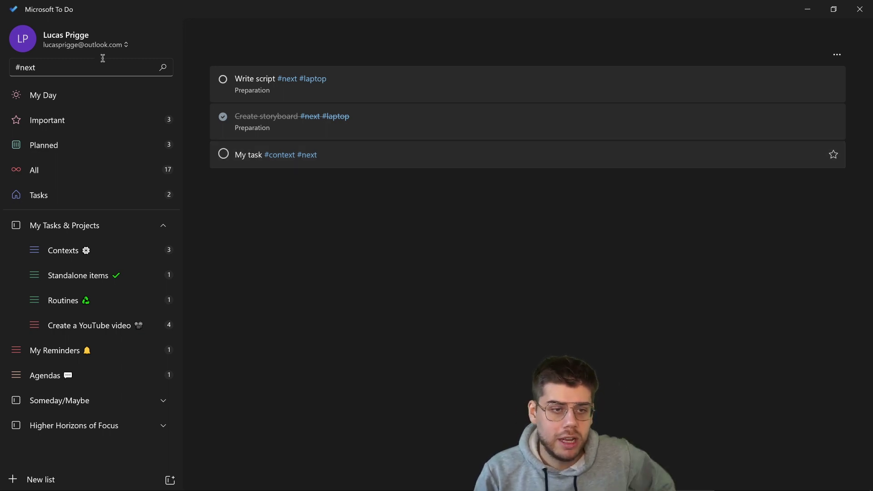
Narrow the search to #next #laptop and mark Write script complete
{"action": "left_click", "coordinate": [103, 63]}
{"action": "type", "text": "#laptop"}
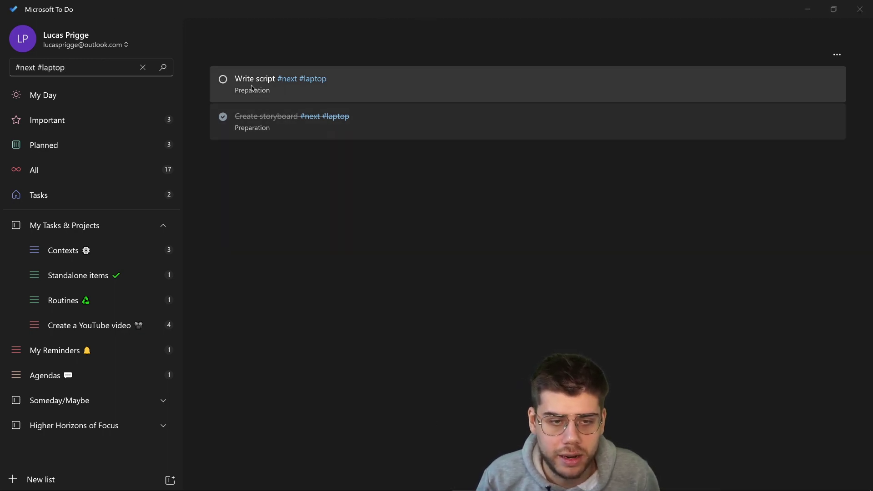
{"action": "left_click", "coordinate": [224, 81]}
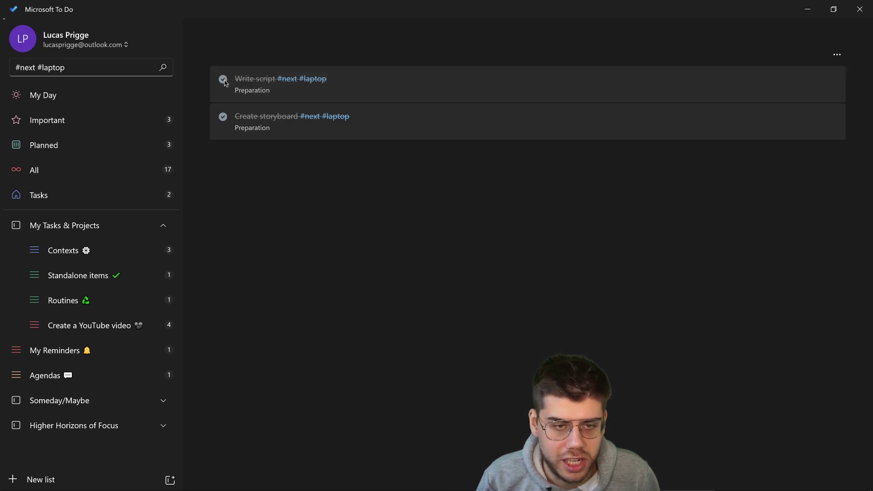
{"action": "left_click", "coordinate": [249, 95]}
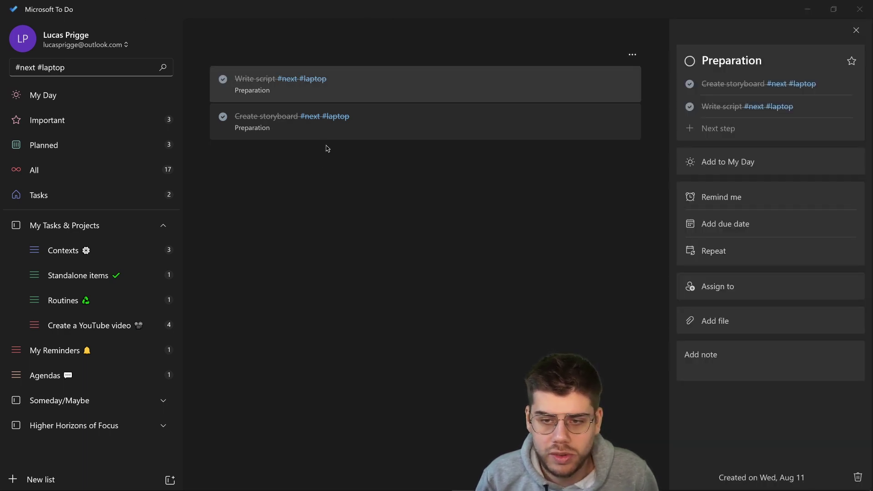
{"action": "left_click", "coordinate": [91, 332]}
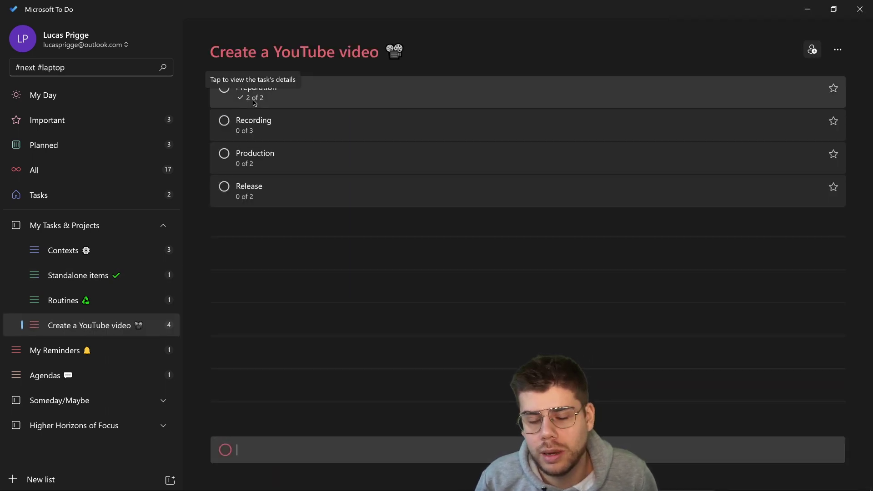
Mark Preparation complete and insert #next before #studio in the Record chapter 1 step
{"action": "left_click", "coordinate": [225, 88]}
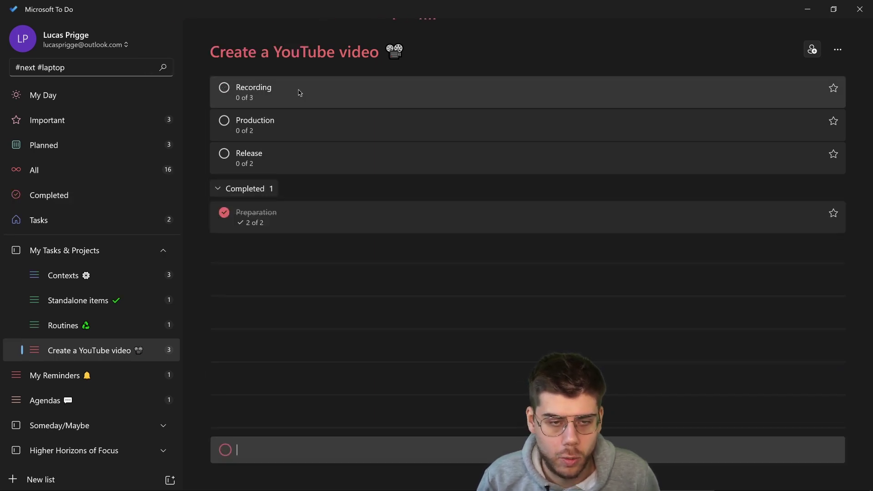
{"action": "left_click", "coordinate": [300, 93]}
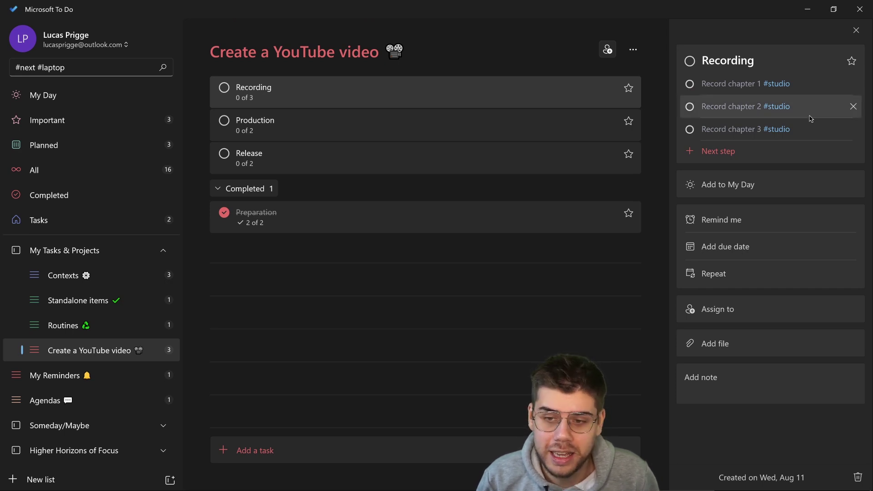
{"action": "left_click", "coordinate": [810, 86]}
{"action": "left_click", "coordinate": [766, 83]}
{"action": "type", "text": "#next"}
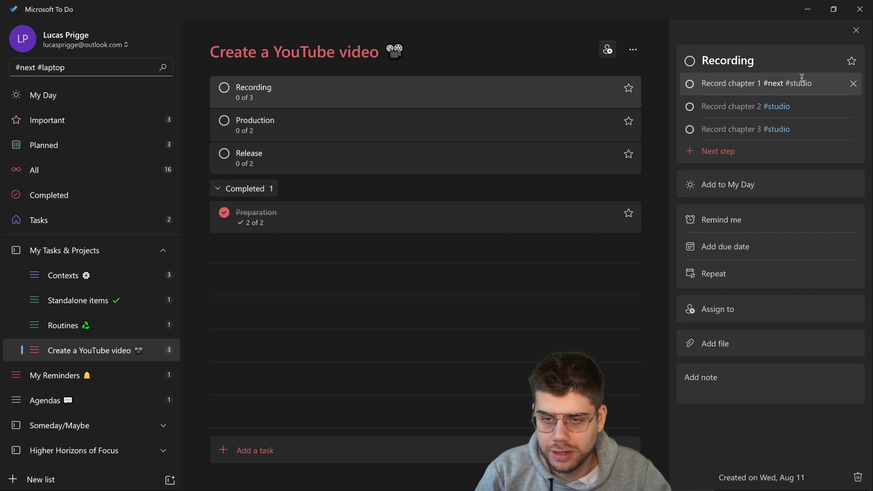
{"action": "key", "text": "End"}
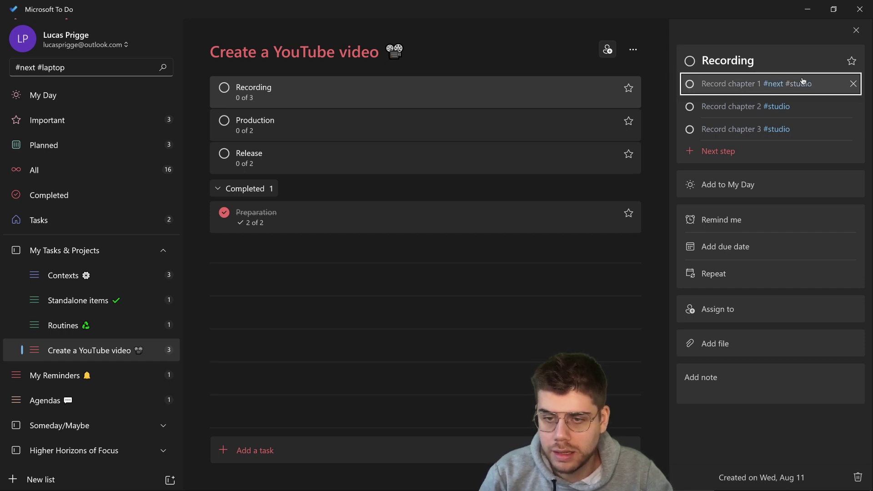
Insert #next before #studio in the Record chapter 2 and Record chapter 3 steps
{"action": "left_click", "coordinate": [801, 107]}
{"action": "left_click", "coordinate": [772, 106]}
{"action": "type", "text": "#next"}
{"action": "key", "text": "Return"}
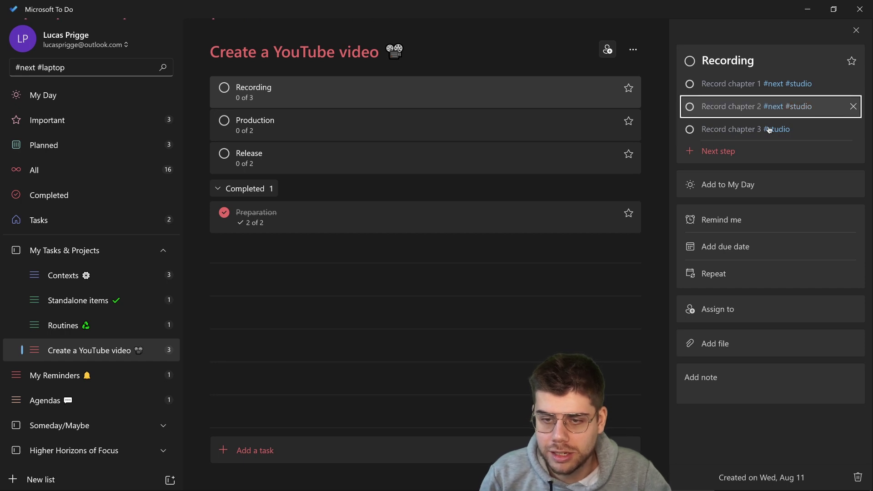
{"action": "left_click", "coordinate": [763, 130]}
{"action": "type", "text": "#next"}
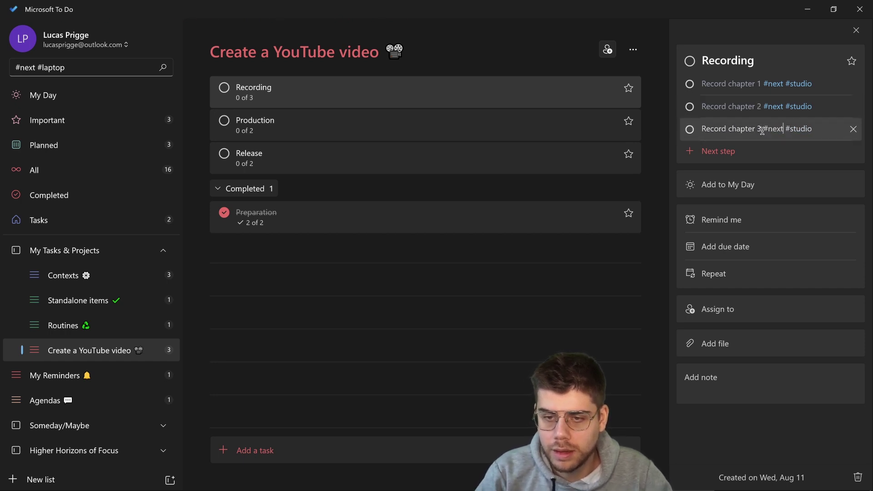
{"action": "key", "text": "Return"}
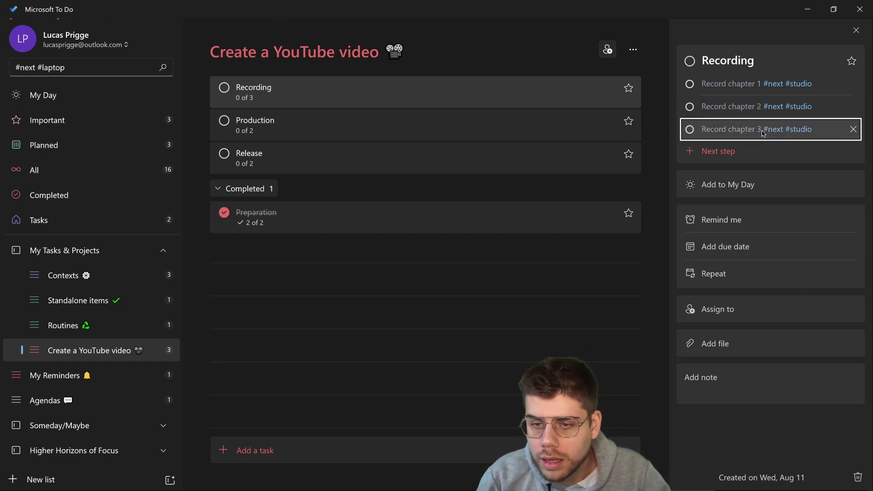
Change the search from #next #laptop to #next #studio, then trim it to just #next
{"action": "left_click", "coordinate": [94, 66]}
{"action": "key", "text": "BackSpace"}
{"action": "key", "text": "BackSpace"}
{"action": "key", "text": "BackSpace"}
{"action": "key", "text": "BackSpace"}
{"action": "key", "text": "BackSpace"}
{"action": "key", "text": "BackSpace"}
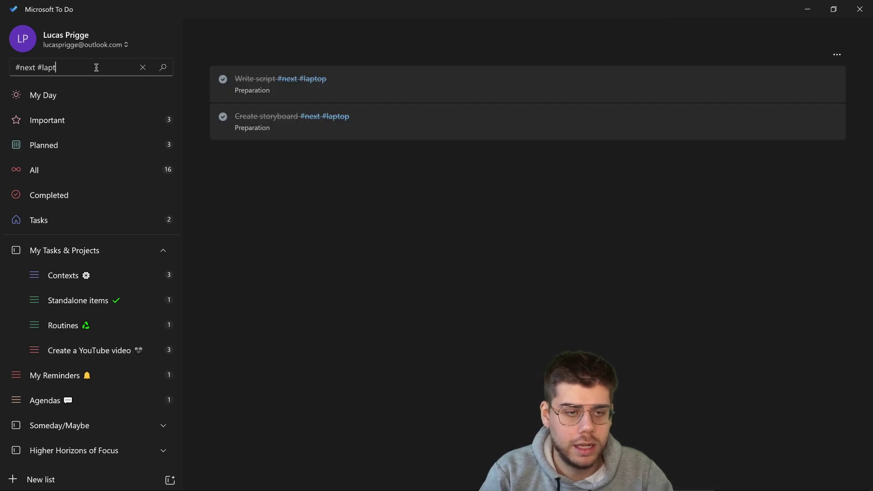
{"action": "type", "text": "studio"}
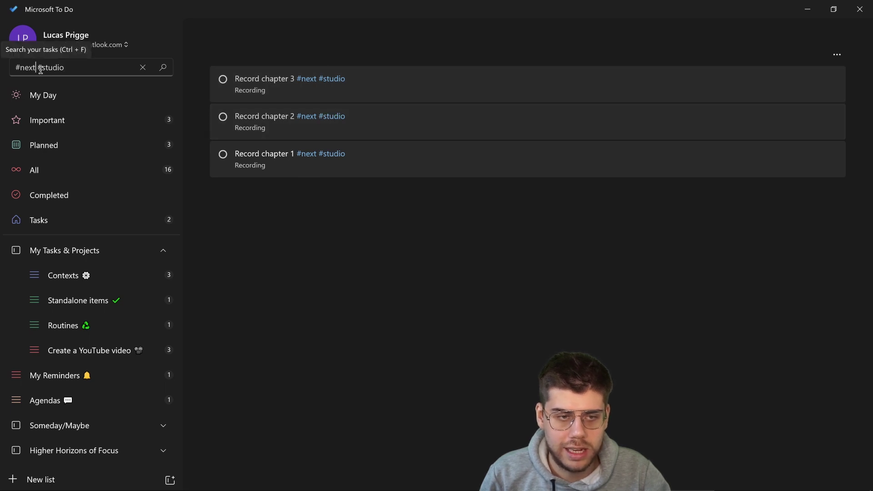
{"action": "left_click_drag", "start_coordinate": [37, 68], "coordinate": [96, 71]}
{"action": "key", "text": "BackSpace"}
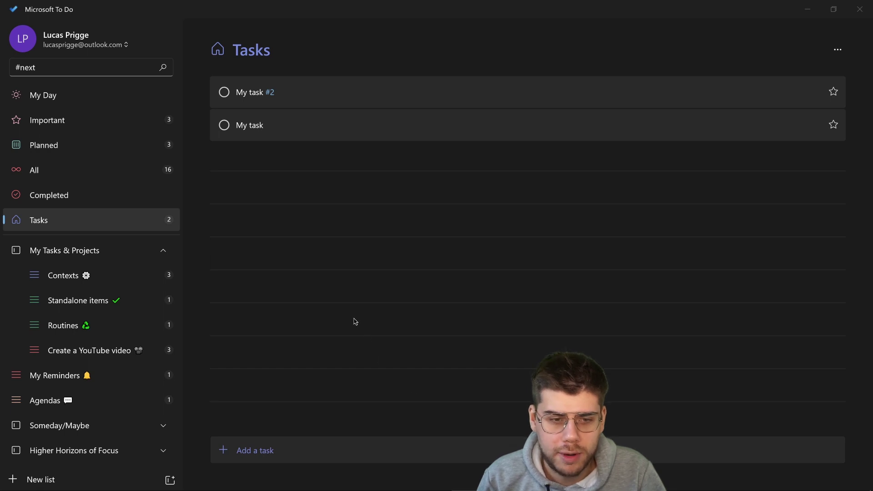
Append the #laptop tag to the My task title
{"action": "left_click", "coordinate": [293, 123]}
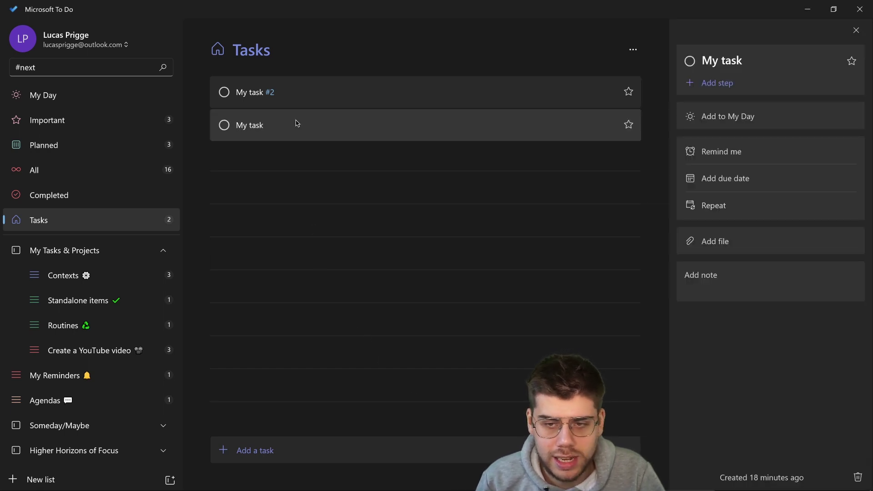
{"action": "left_click", "coordinate": [742, 61]}
{"action": "type", "text": "#"}
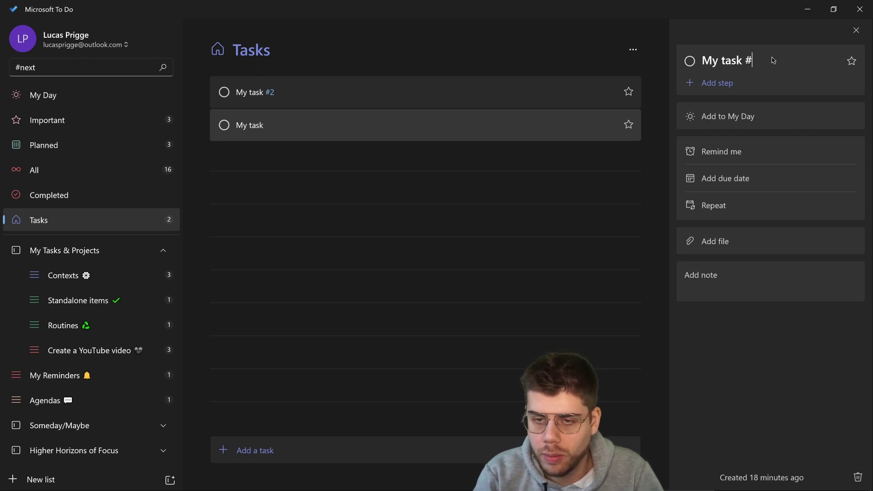
{"action": "type", "text": "laptop"}
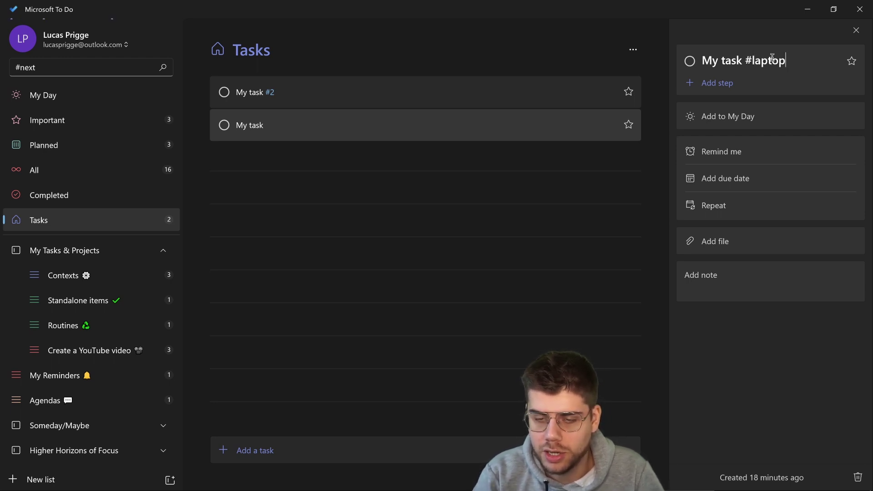
{"action": "key", "text": "Tab"}
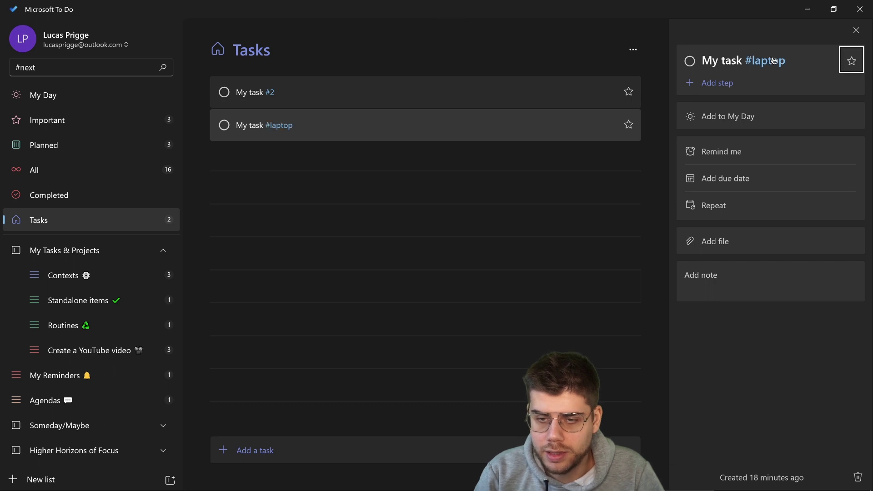
Move My task into the Create a YouTube video list
{"action": "right_click", "coordinate": [348, 128]}
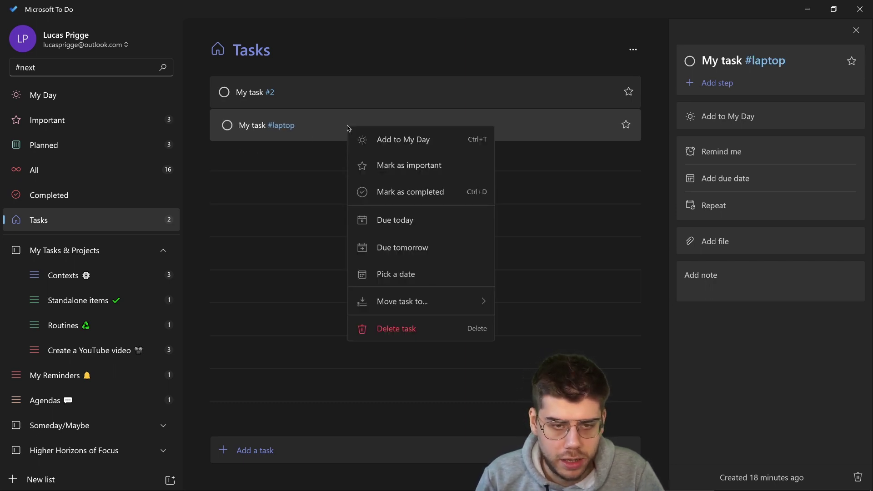
{"action": "mouse_move", "coordinate": [409, 311]}
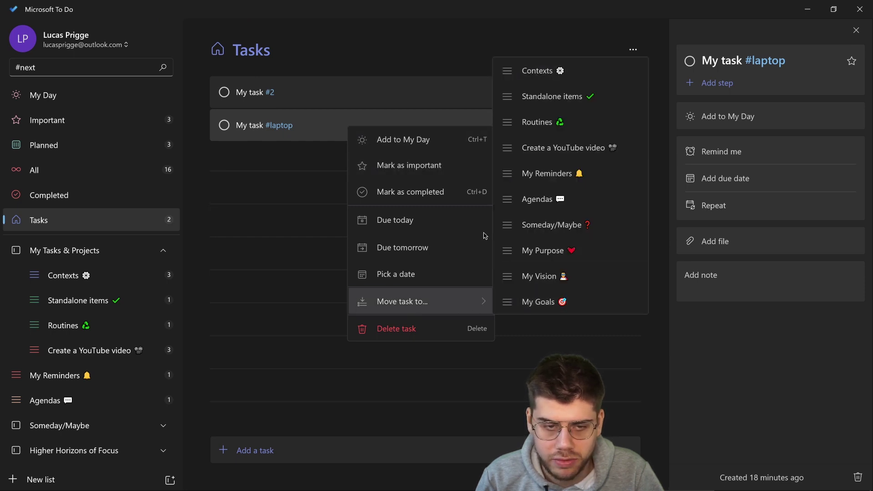
{"action": "left_click", "coordinate": [322, 130]}
{"action": "left_click_drag", "start_coordinate": [314, 137], "coordinate": [110, 354]}
{"action": "left_click", "coordinate": [110, 354]}
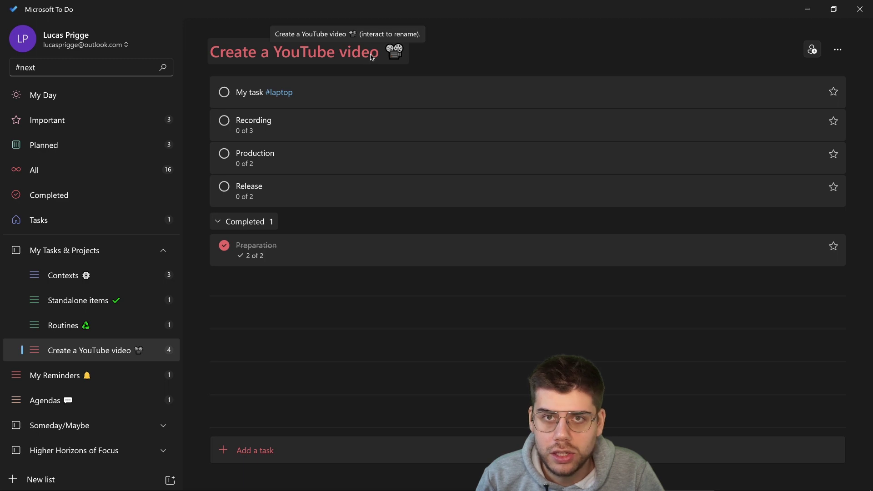
Add the #next tag to the laptop task's title
{"action": "left_click", "coordinate": [358, 99]}
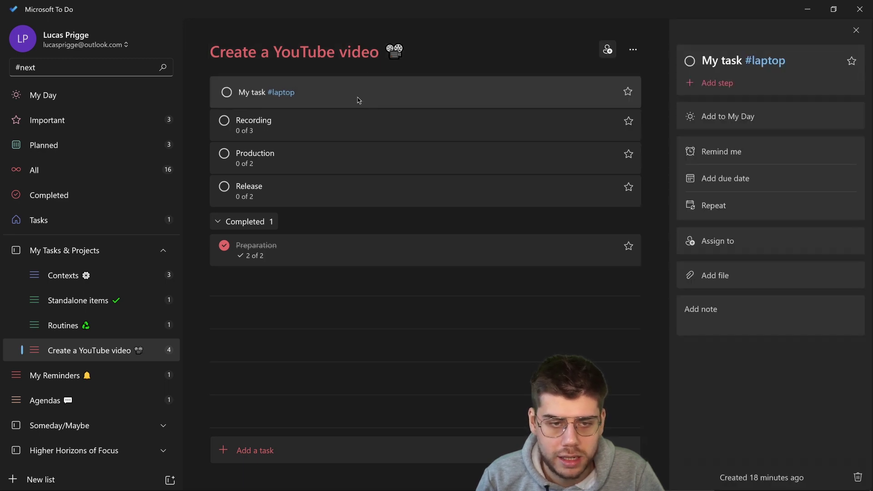
{"action": "left_click", "coordinate": [743, 60]}
{"action": "type", "text": "#next"}
{"action": "key", "text": "Tab"}
Search for tasks tagged #next #laptop
{"action": "left_click", "coordinate": [104, 66]}
{"action": "type", "text": "#la"}
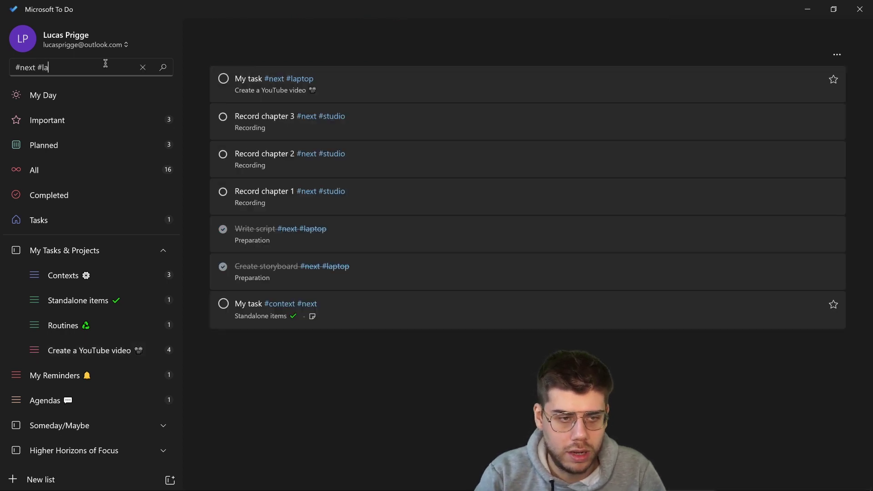
{"action": "type", "text": "ptop"}
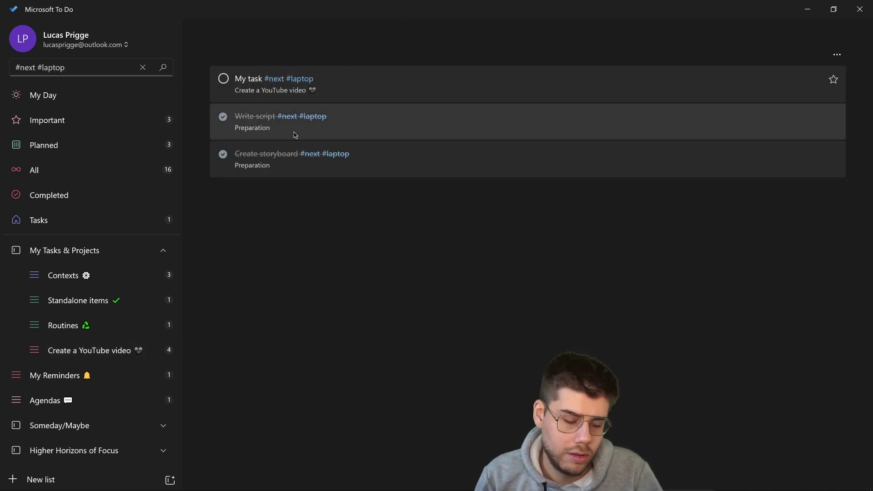
{"action": "key", "text": "Escape"}
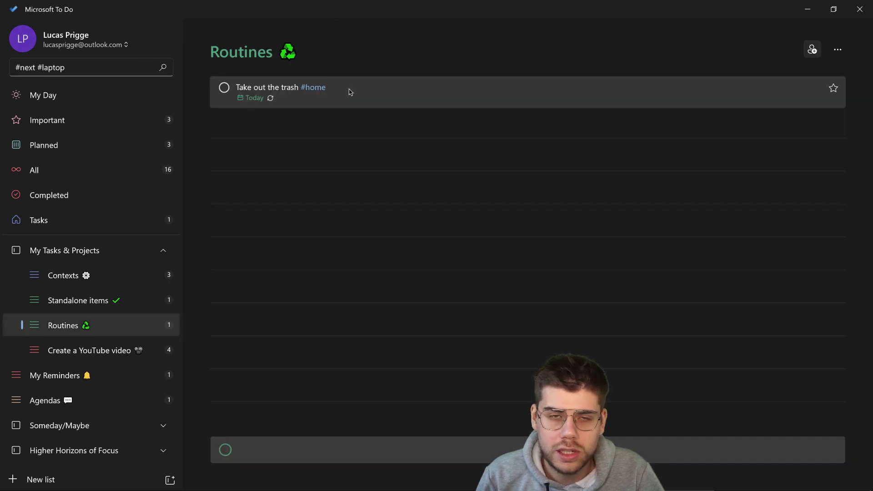
Draft a 'Recurring tasks' entry, check the custom Repeat options, and complete Take out the trash
{"action": "type", "text": "Rec"}
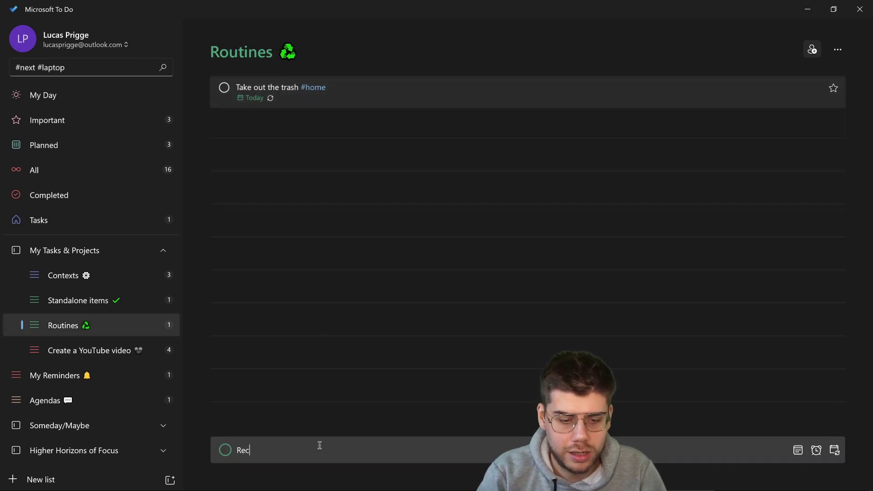
{"action": "type", "text": "urring tasks"}
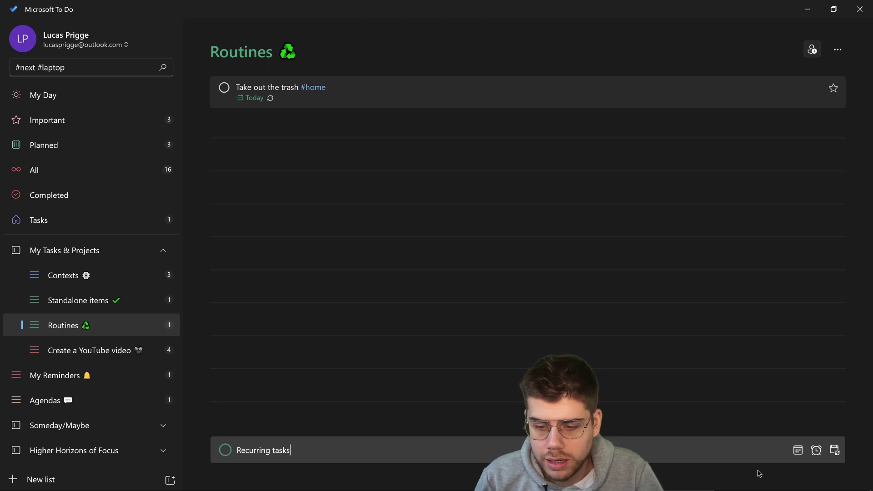
{"action": "left_click", "coordinate": [836, 452]}
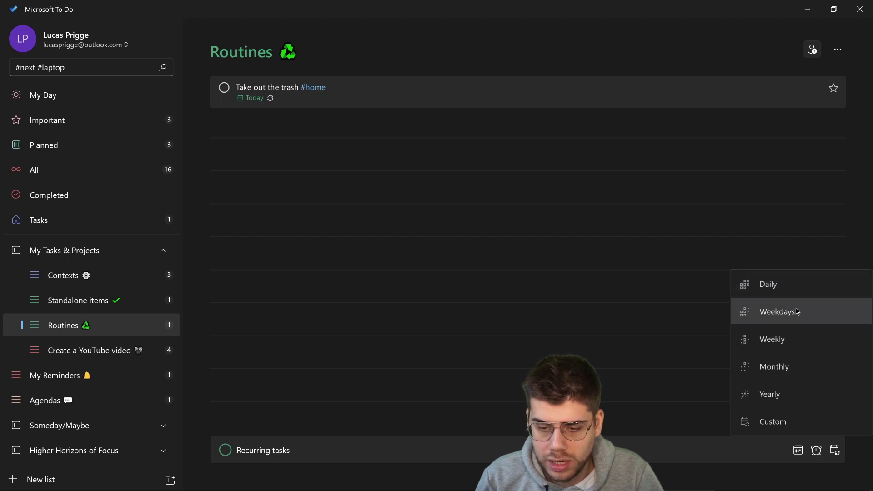
{"action": "left_click", "coordinate": [795, 417]}
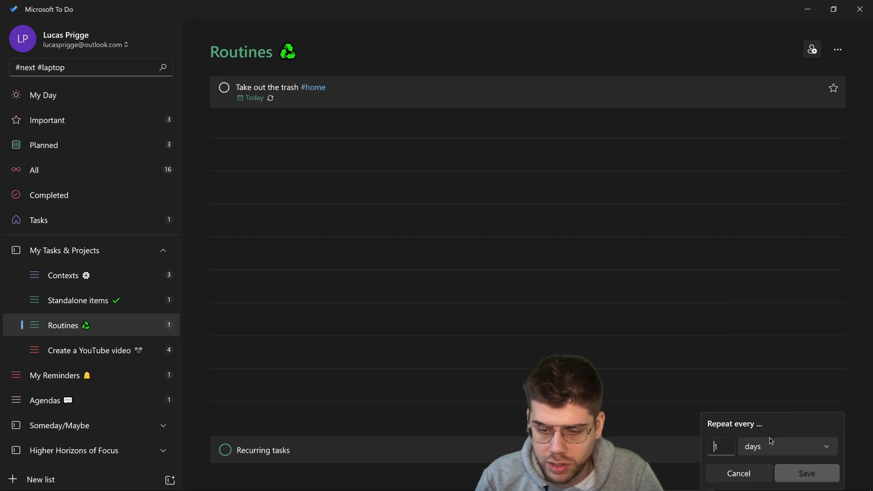
{"action": "left_click", "coordinate": [739, 474]}
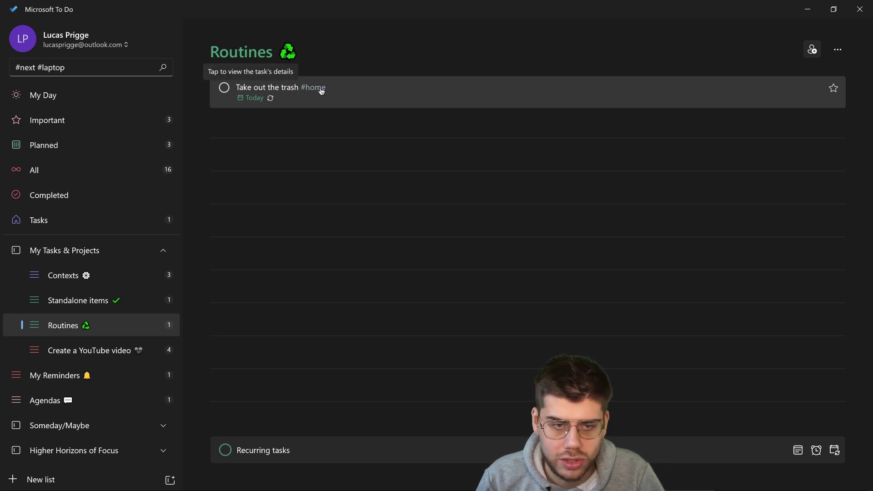
{"action": "left_click", "coordinate": [225, 88]}
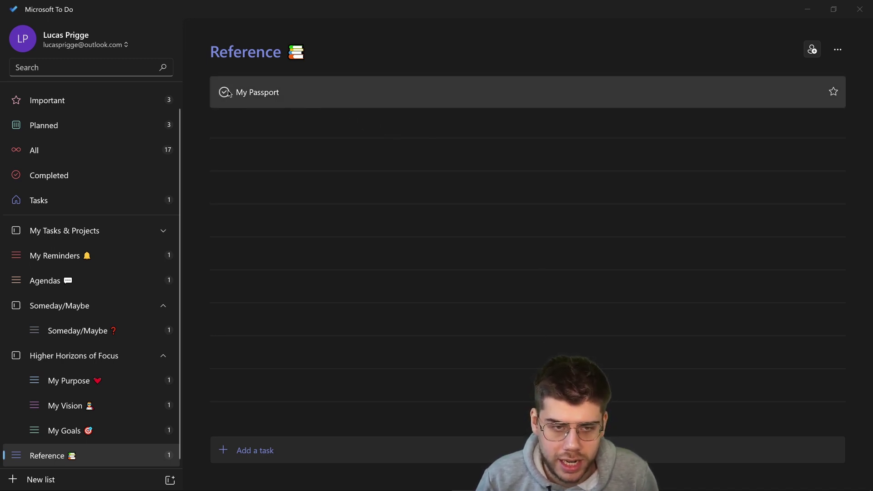
Open My Passport's details and mark it complete from the detail pane
{"action": "left_click", "coordinate": [263, 94]}
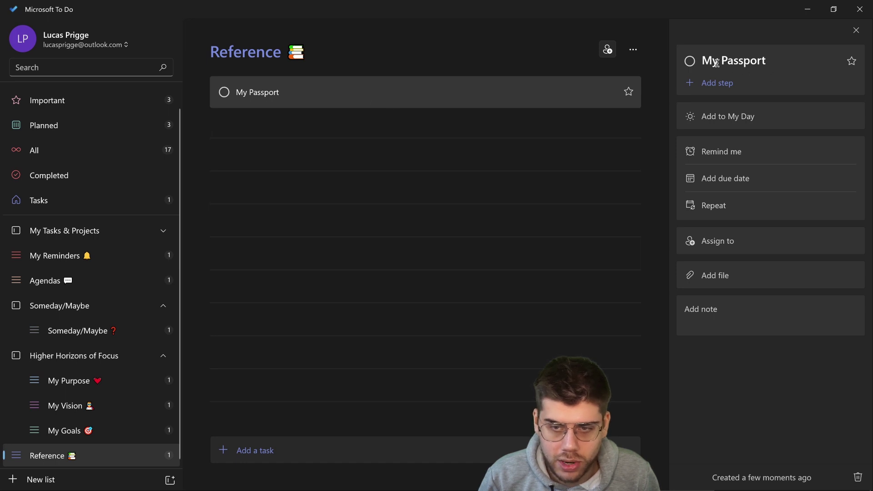
{"action": "left_click", "coordinate": [690, 62]}
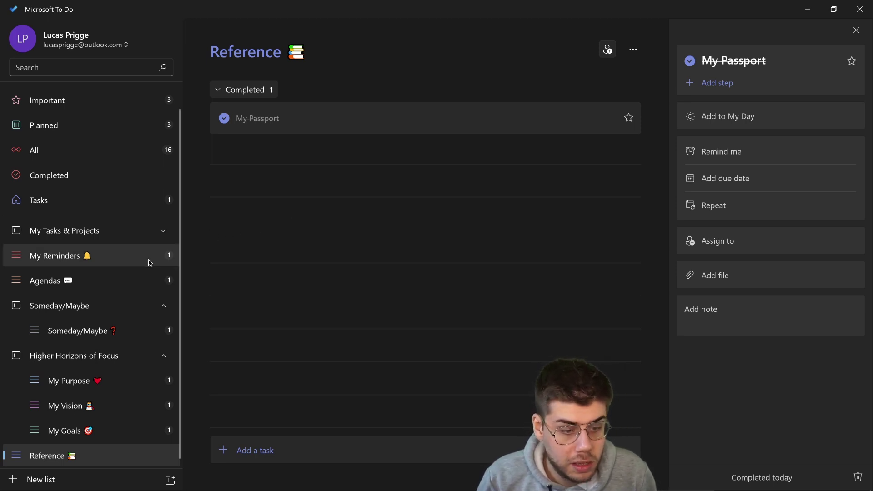
{"action": "scroll", "coordinate": [122, 393], "scroll_direction": "up", "scroll_amount": 1}
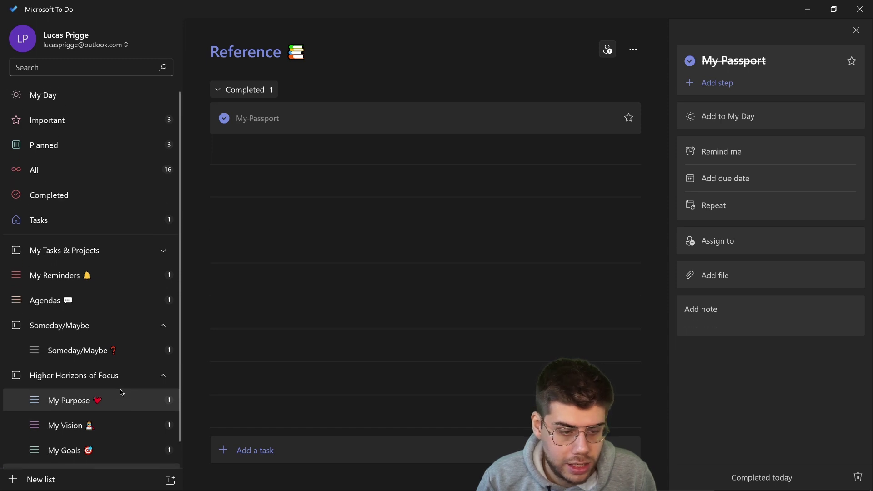
{"action": "scroll", "coordinate": [122, 393], "scroll_direction": "down", "scroll_amount": 1}
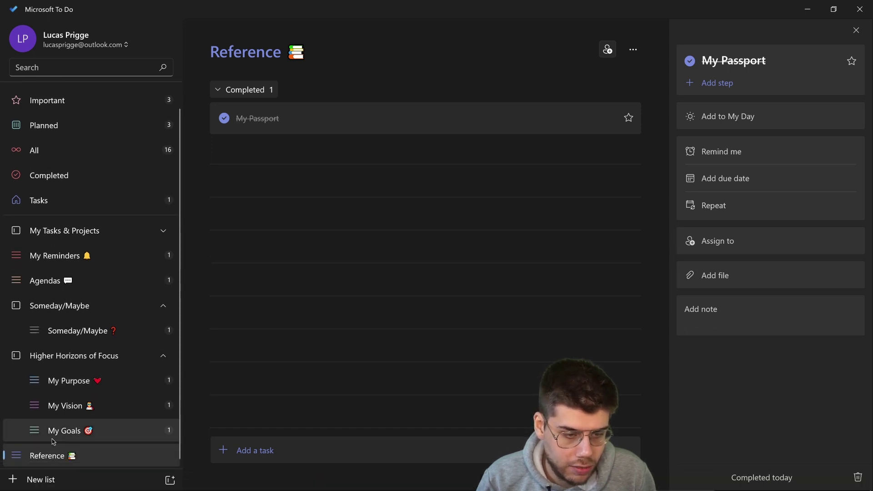
Create a new list and name it Weekly Review
{"action": "left_click", "coordinate": [42, 479]}
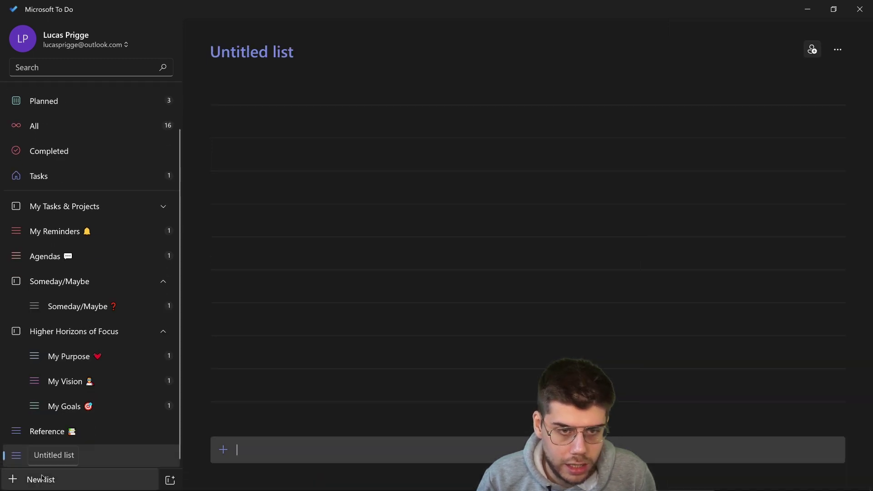
{"action": "left_click", "coordinate": [248, 54]}
{"action": "type", "text": "Weekly Review"}
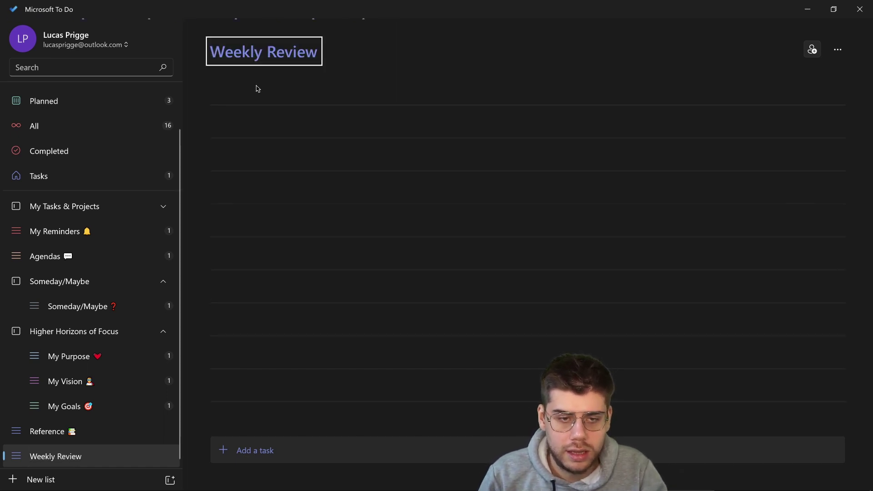
{"action": "key", "text": "Return"}
{"action": "left_click", "coordinate": [840, 50]}
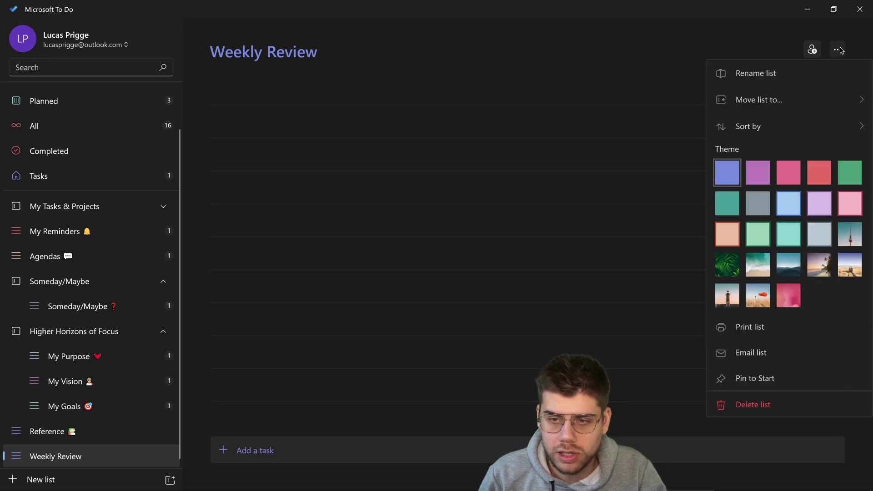
{"action": "left_click", "coordinate": [594, 263]}
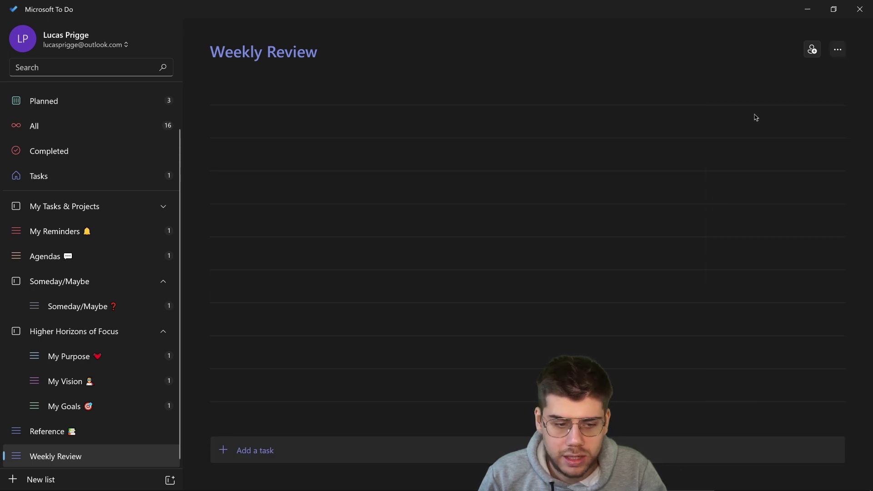
Add the task My item, tick it, then restore it to open
{"action": "left_click", "coordinate": [405, 439]}
{"action": "type", "text": "My item"}
{"action": "key", "text": "Return"}
{"action": "left_click", "coordinate": [226, 89]}
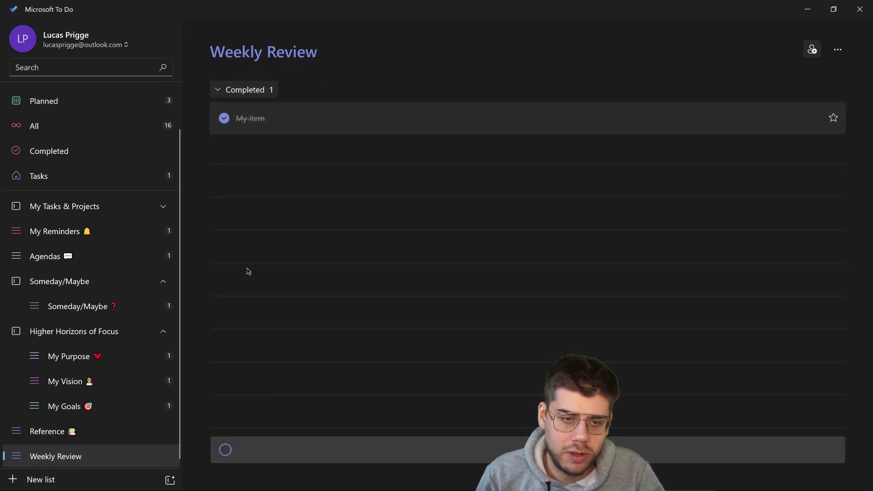
{"action": "left_click", "coordinate": [224, 118]}
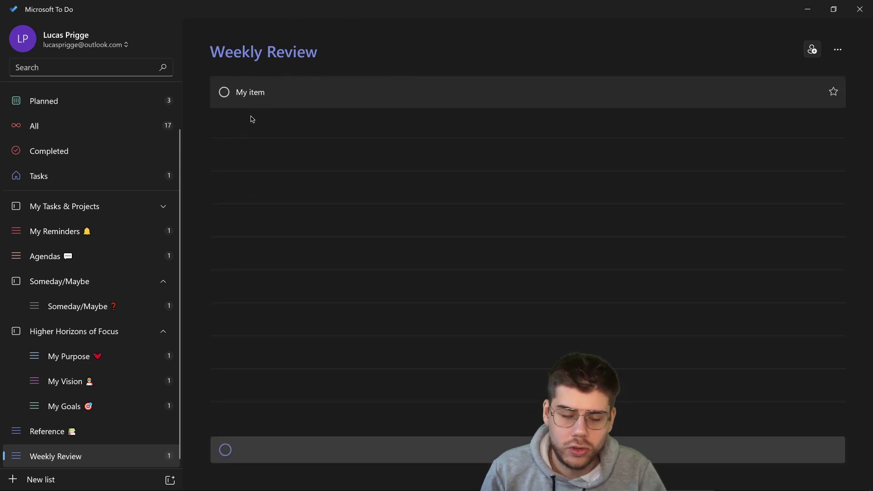